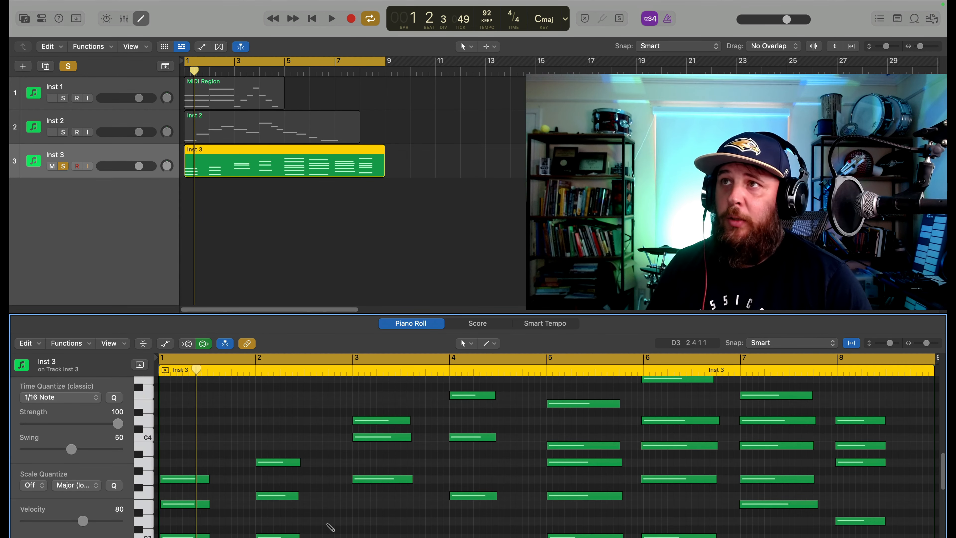
Open the Inst 3 region in a separate Piano Roll window and reposition that window over the tracks area
key("super+4")
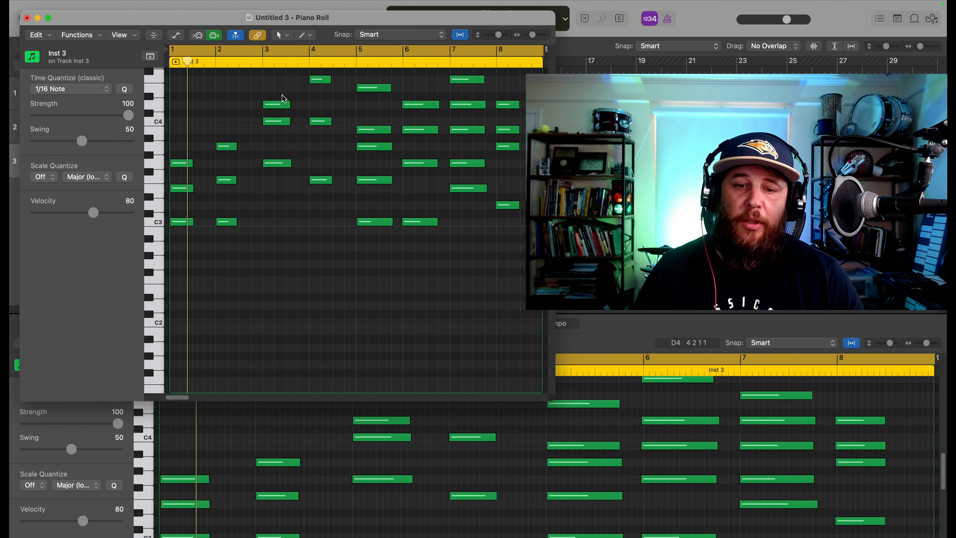
left_click_drag(156, 34, 225, 60)
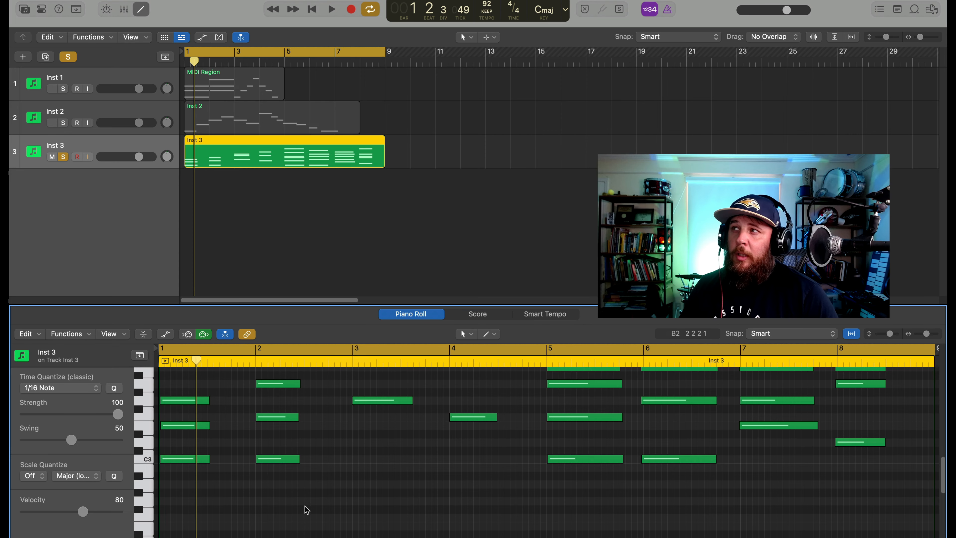
scroll(307, 510, "up", 10)
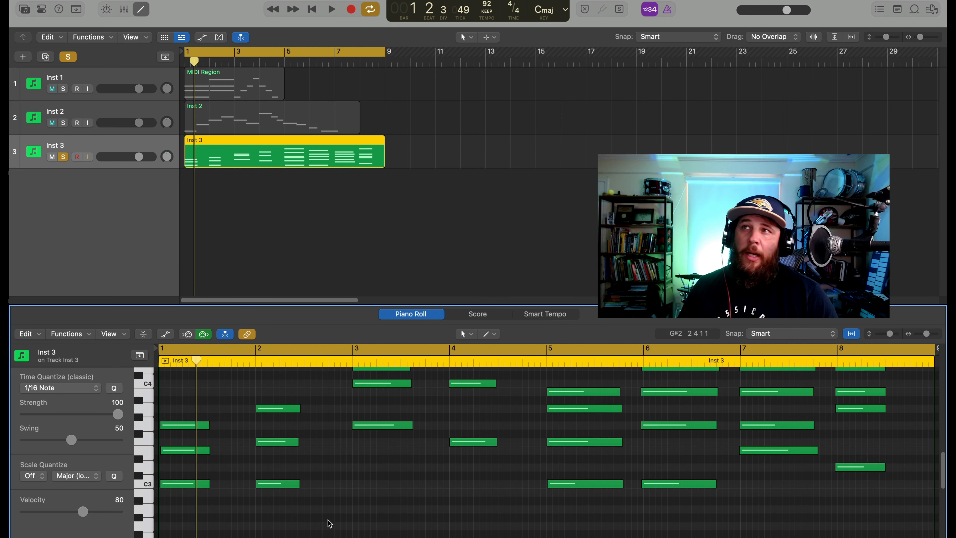
scroll(329, 518, "down", 5)
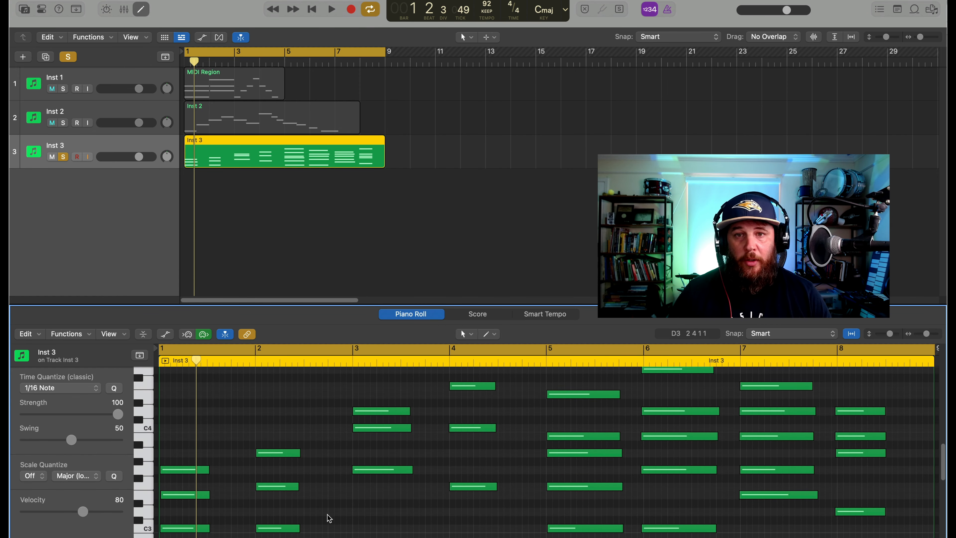
key("super+4")
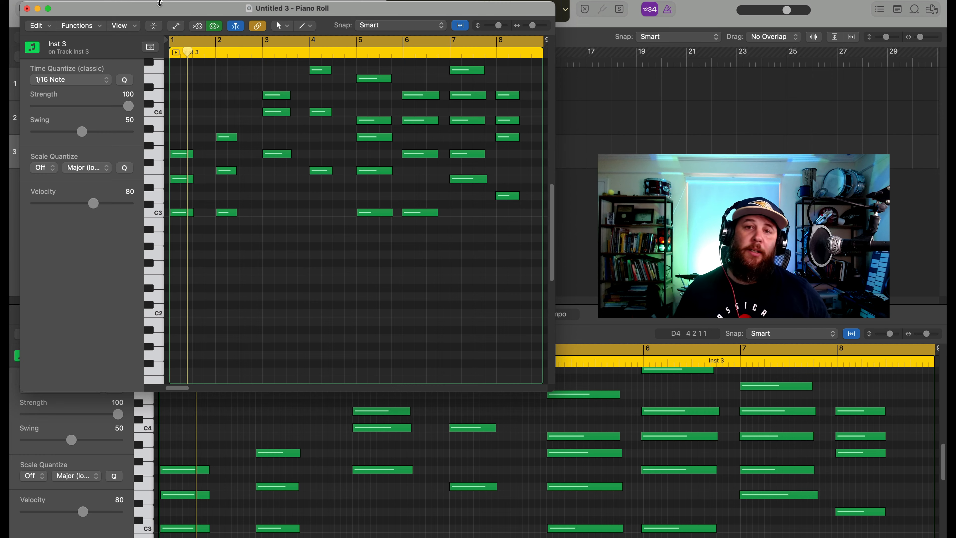
left_click_drag(162, 8, 216, 76)
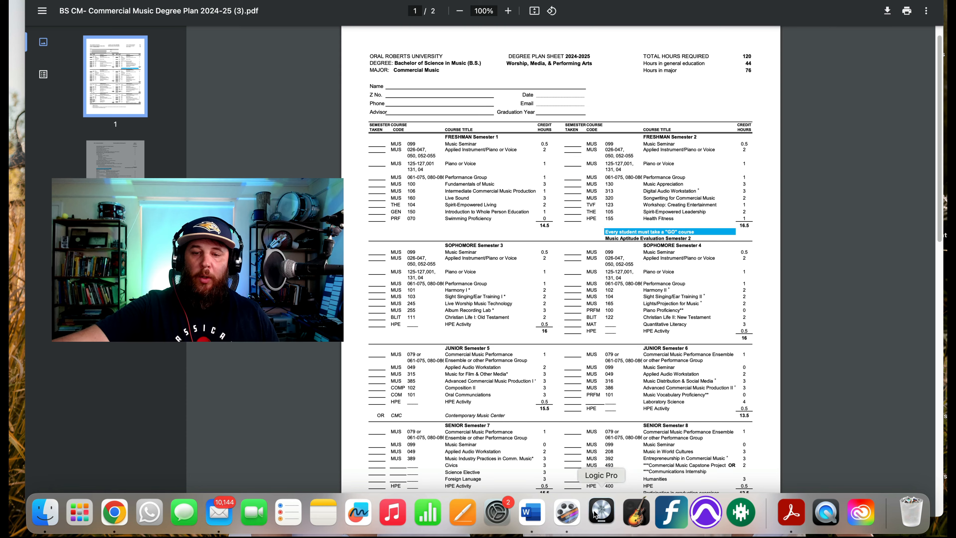
Create a new empty project with one MIDI software instrument track using Studio Piano
left_click(599, 512)
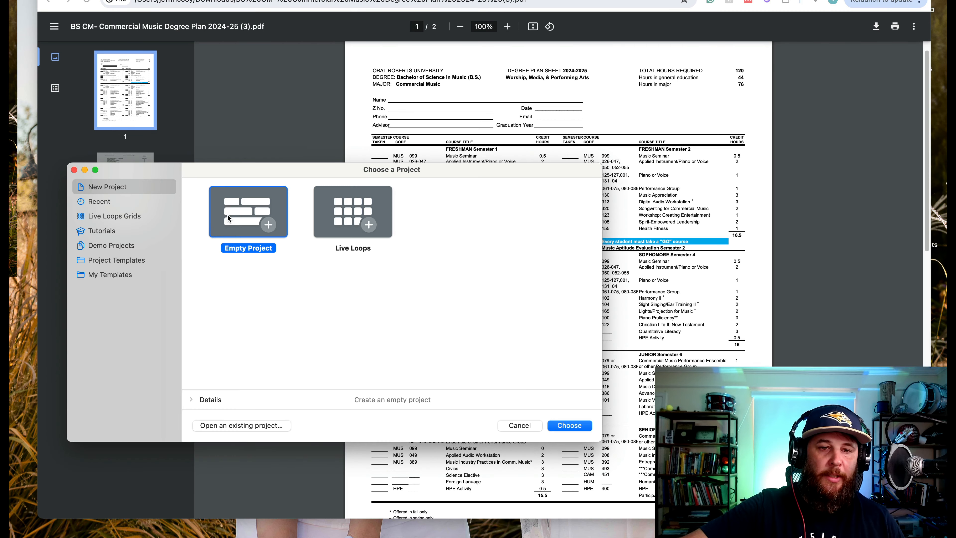
left_click(579, 428)
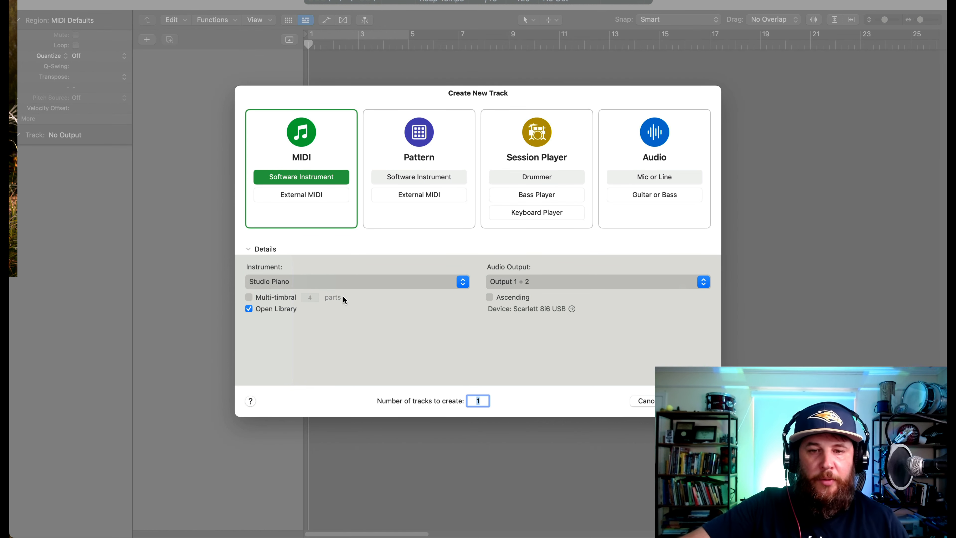
left_click(463, 282)
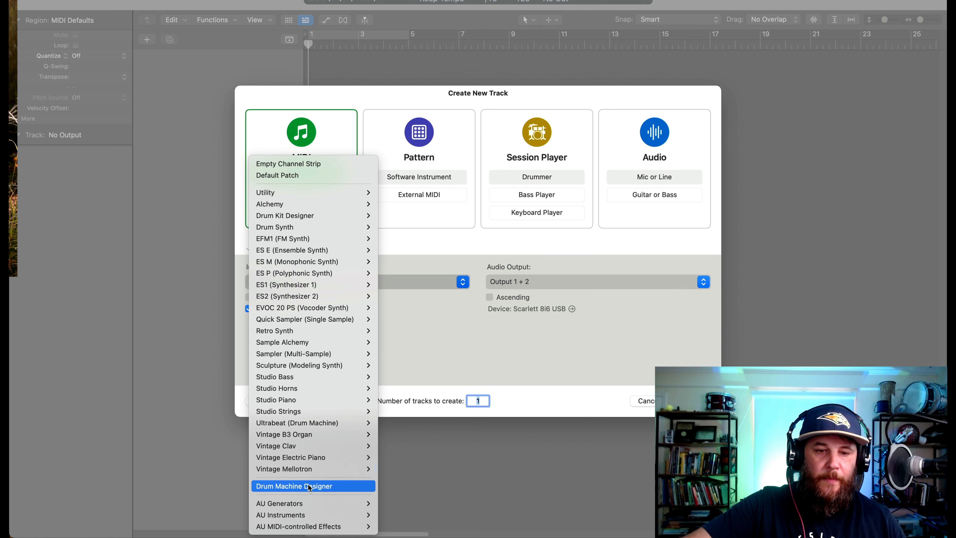
mouse_move(307, 504)
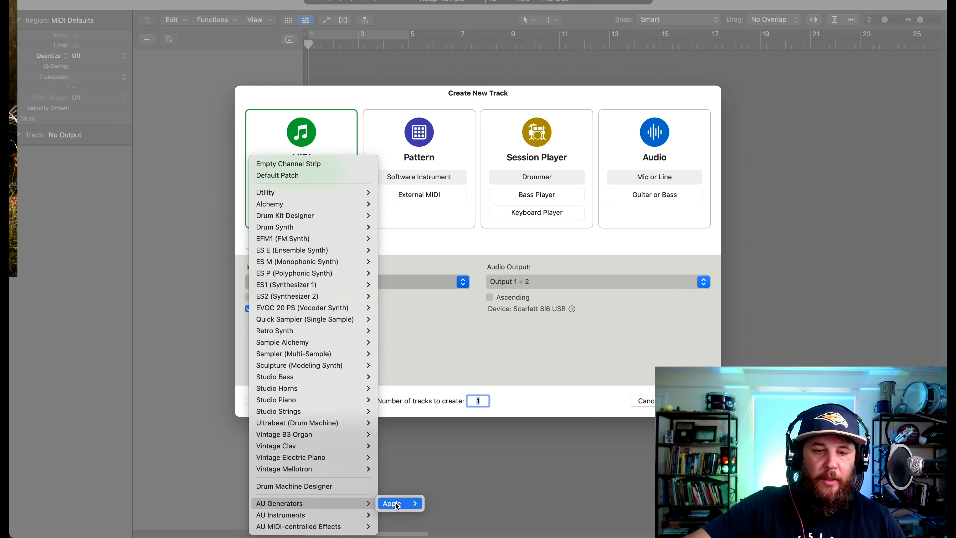
mouse_move(398, 506)
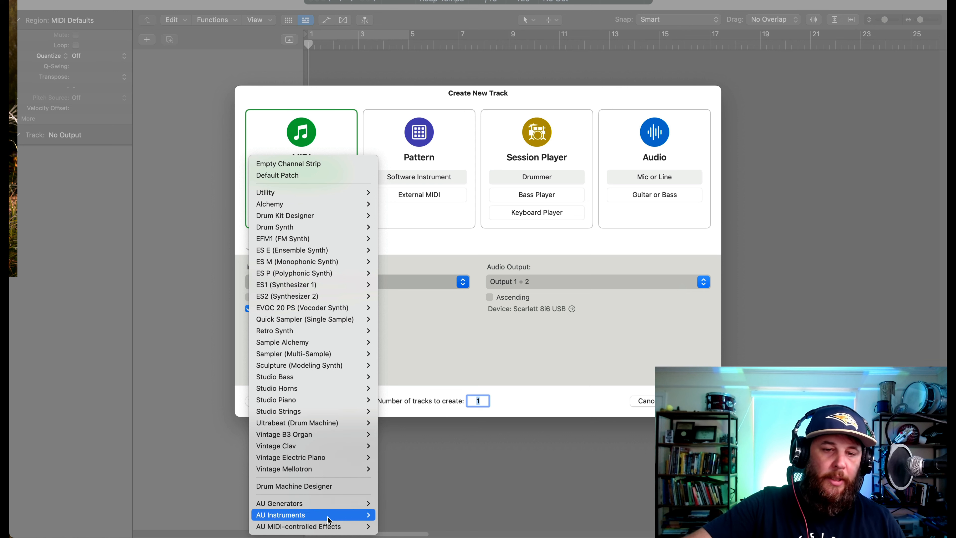
mouse_move(327, 518)
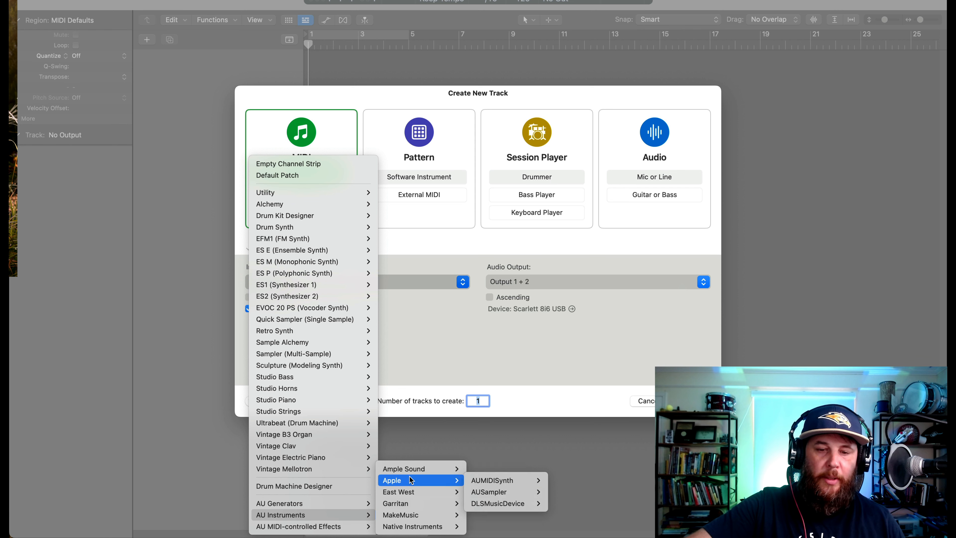
left_click(217, 458)
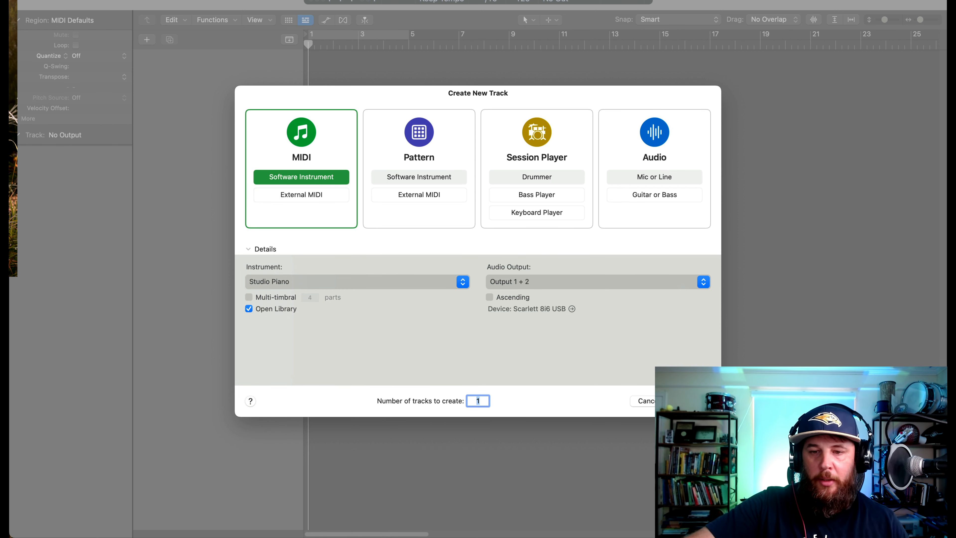
key("Return")
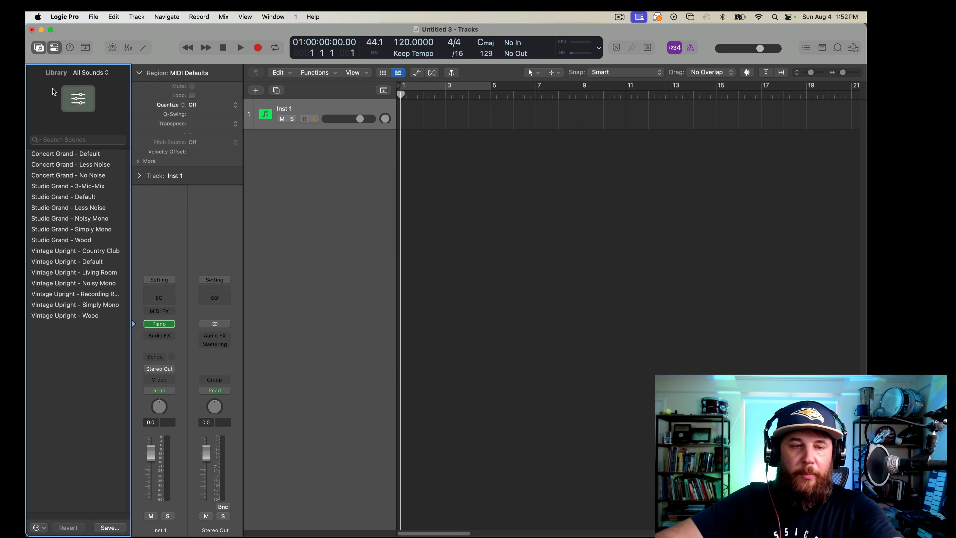
Hide the Library and the Inspector and set the control bar display to Beats & Project (Large)
key("y")
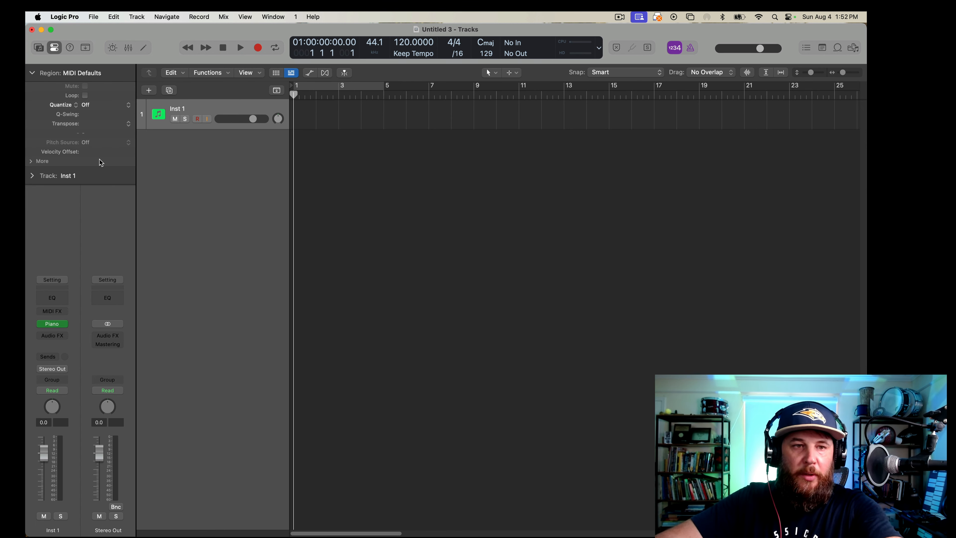
key("i")
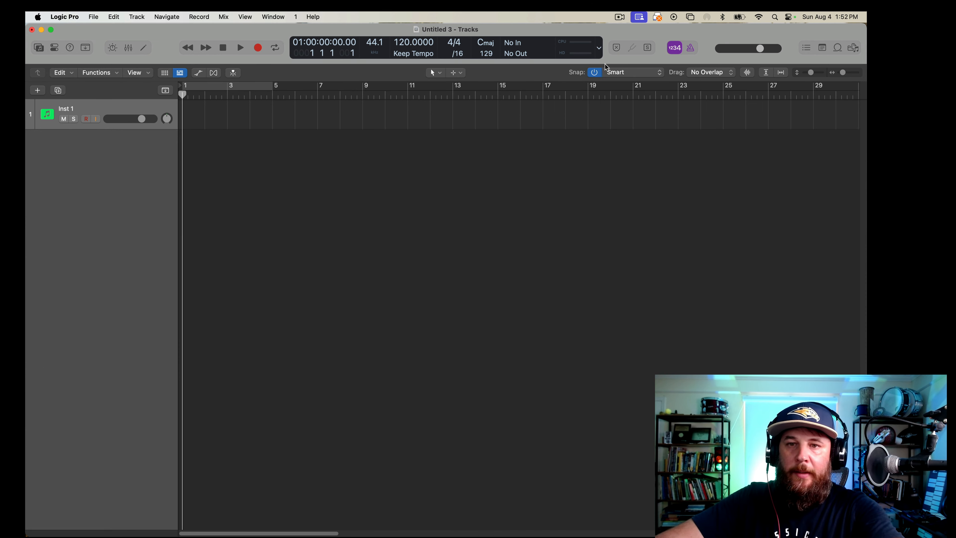
left_click(599, 47)
scroll(610, 89, "up", 3)
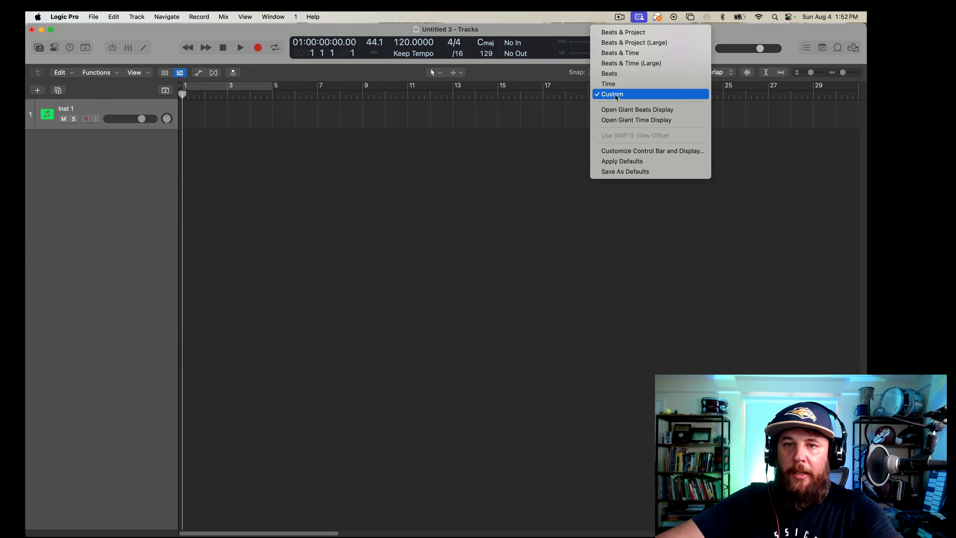
left_click(627, 33)
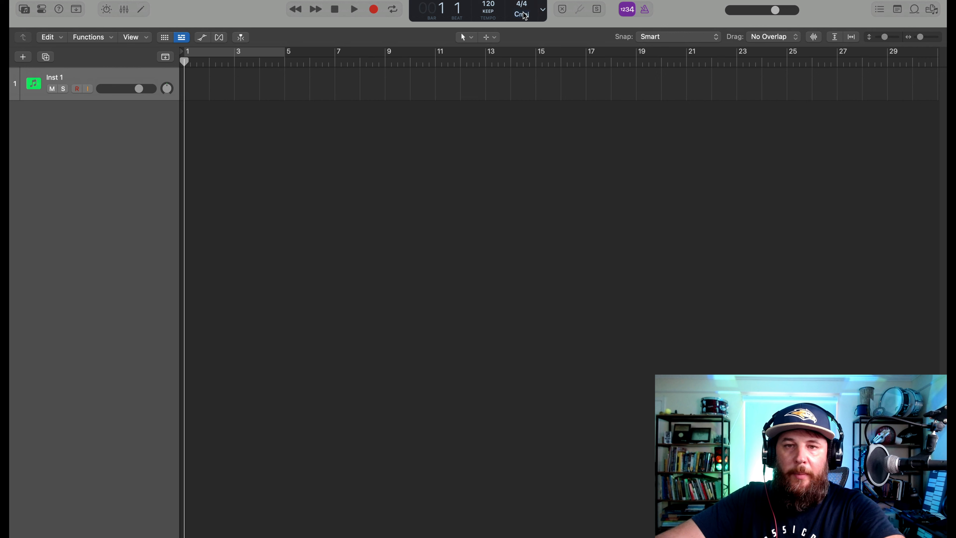
left_click(544, 12)
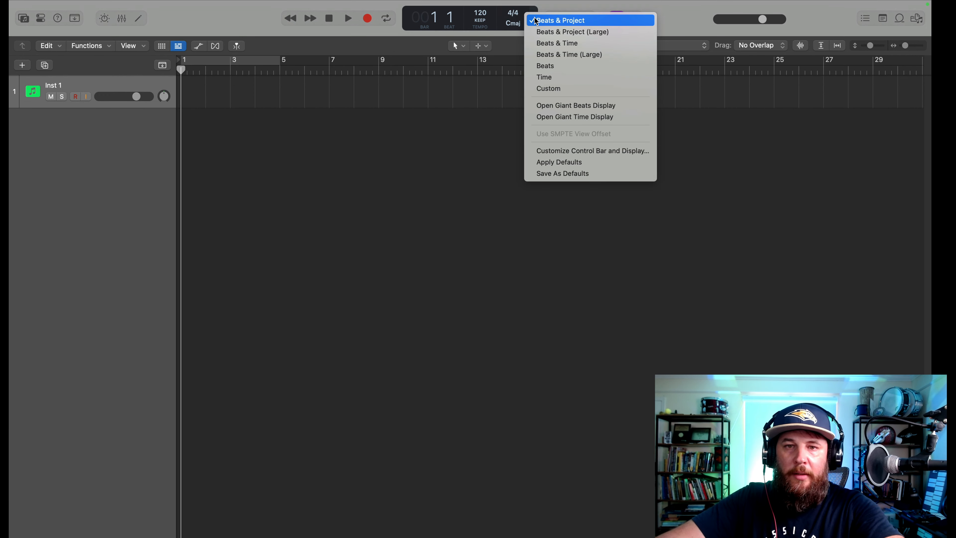
left_click(538, 31)
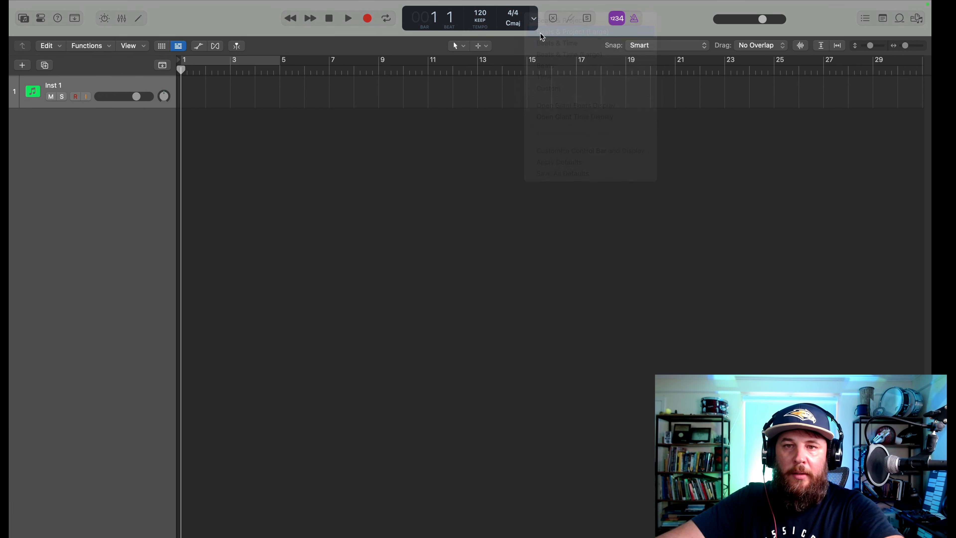
Set the project's key to C Major and its tempo to 92
left_click(540, 26)
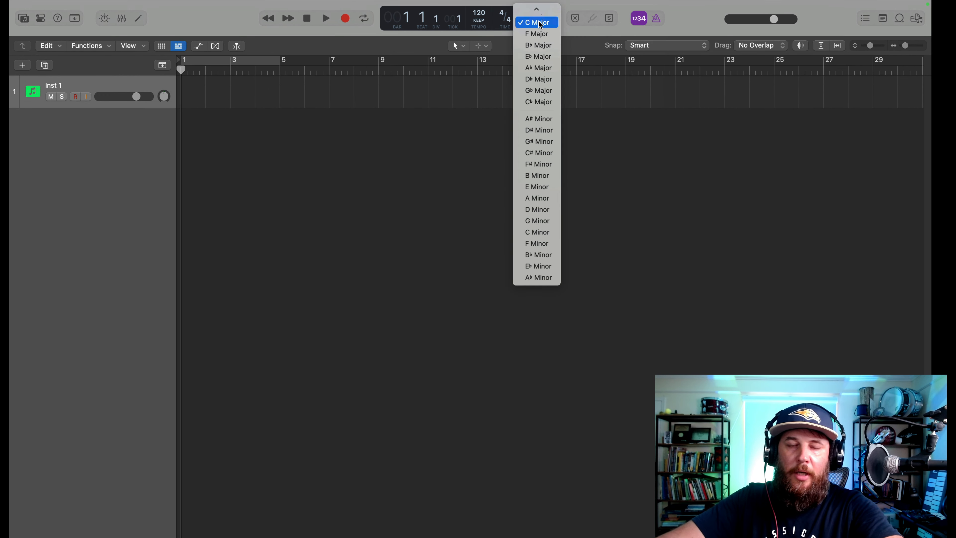
left_click(540, 23)
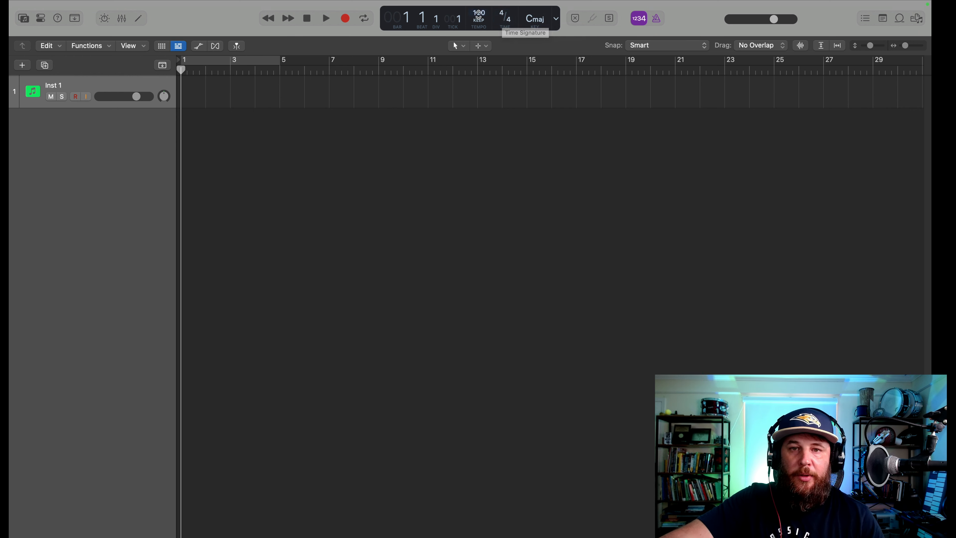
double_click(482, 12)
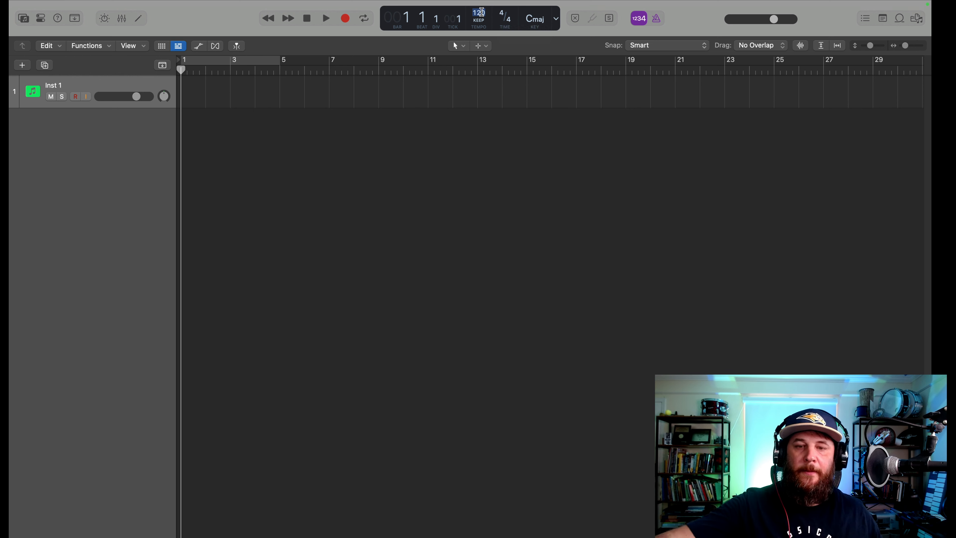
type("9")
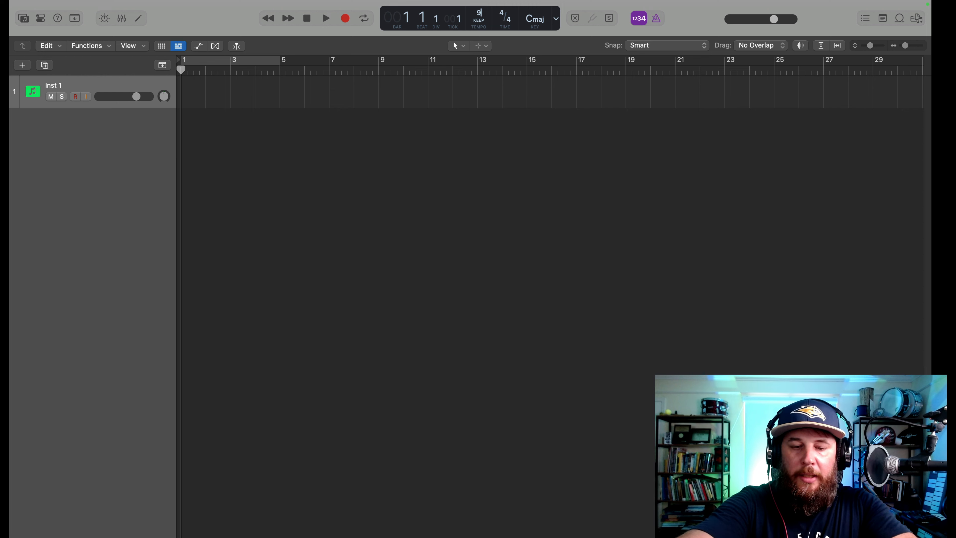
type("2")
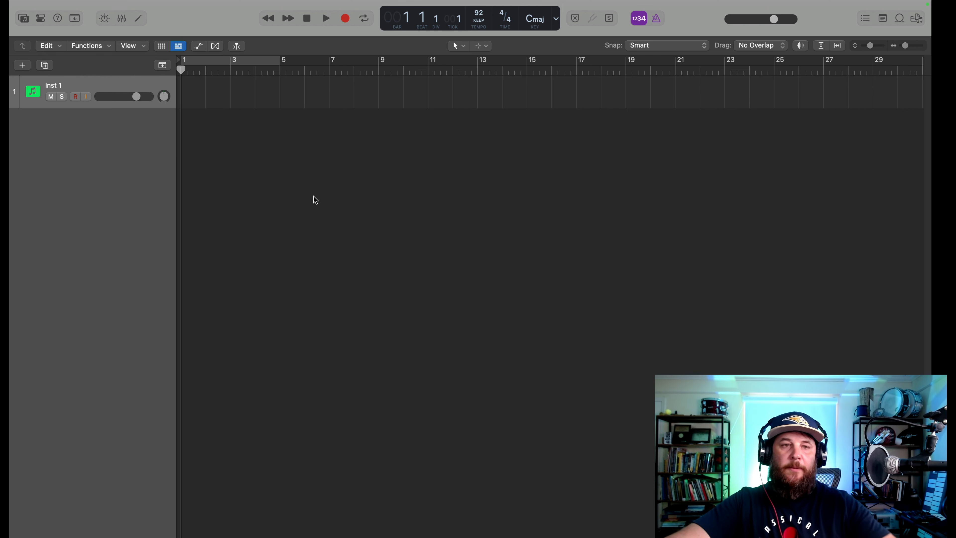
Turn on the cycle area and make it span from bar 1 to about the middle of bar 11
left_click(229, 62)
left_click(229, 63)
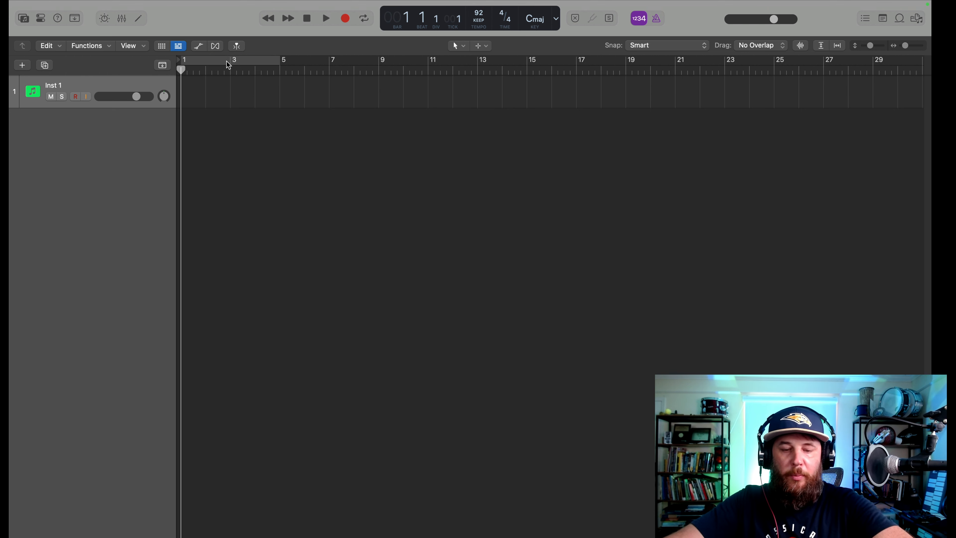
left_click(228, 62)
left_click(227, 63)
left_click(228, 62)
left_click_drag(228, 63, 460, 64)
mouse_move(179, 65)
left_mouse_down()
mouse_move(368, 63)
mouse_move(179, 64)
left_mouse_up()
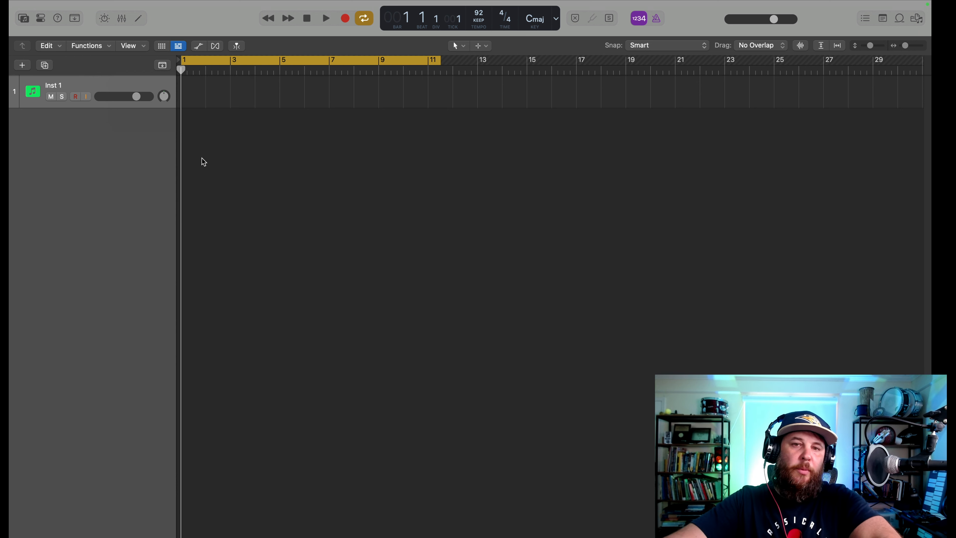
Play the project while shortening the cycle area to end around the middle of bar 4, and stop playback
key("space")
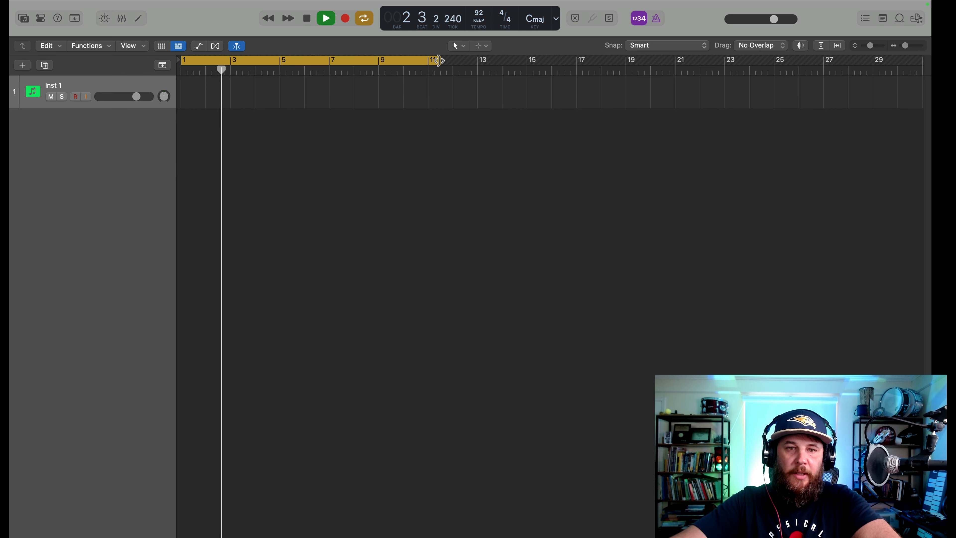
left_click_drag(439, 61, 263, 90)
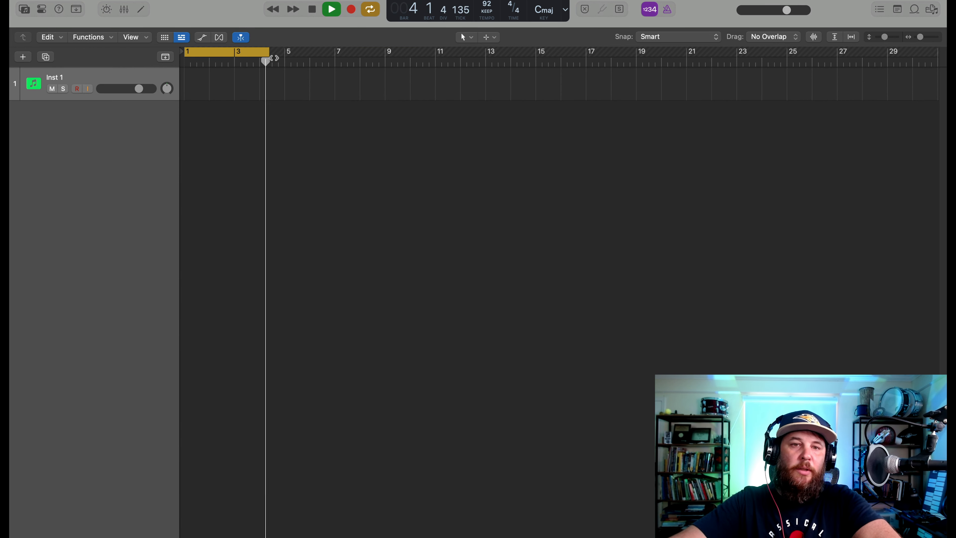
key("space")
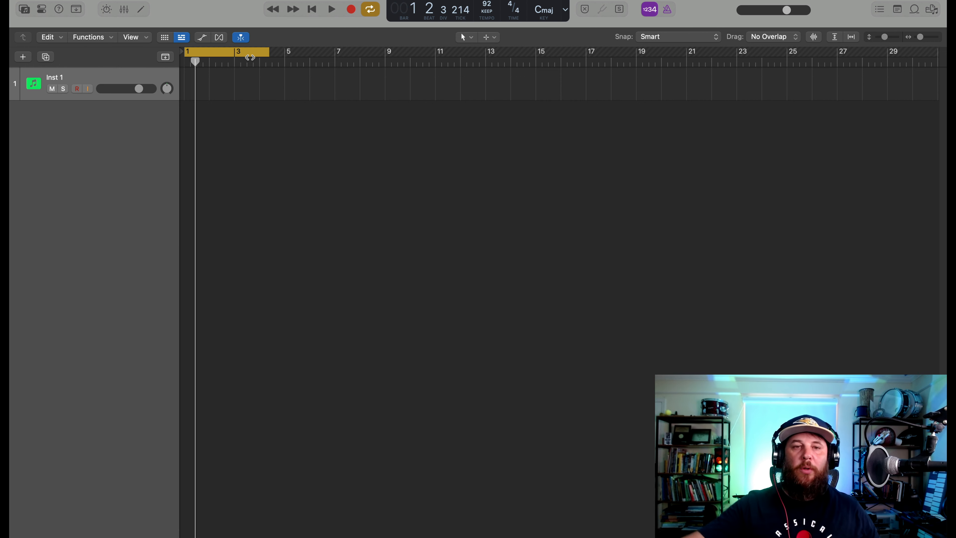
Extend the cycle area to end at bar 8 and return the playhead to bar 1
left_click_drag(267, 52, 359, 54)
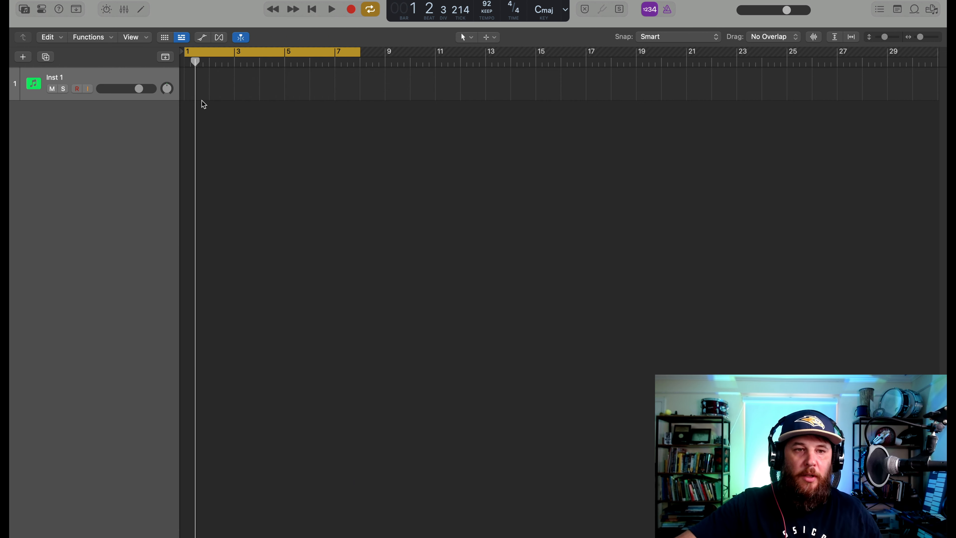
left_click_drag(202, 63, 178, 63)
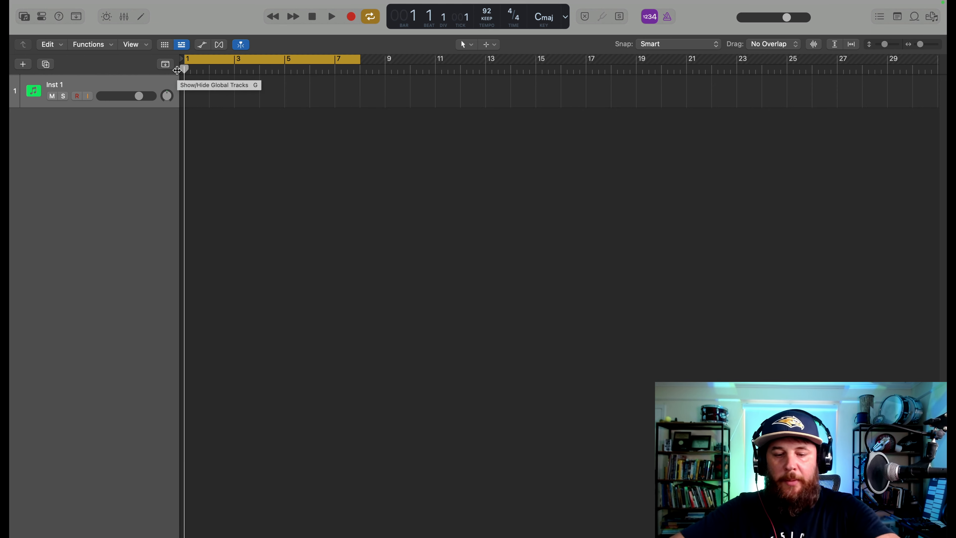
Open Musical Typing for the Inst 1 track and play a C major chord with C, E and G
key("super+k")
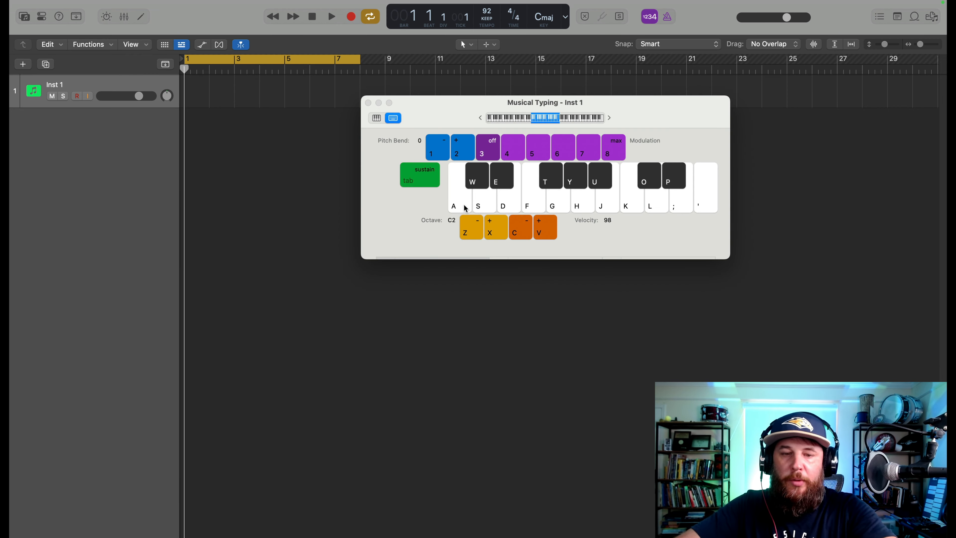
key("a")
key("d")
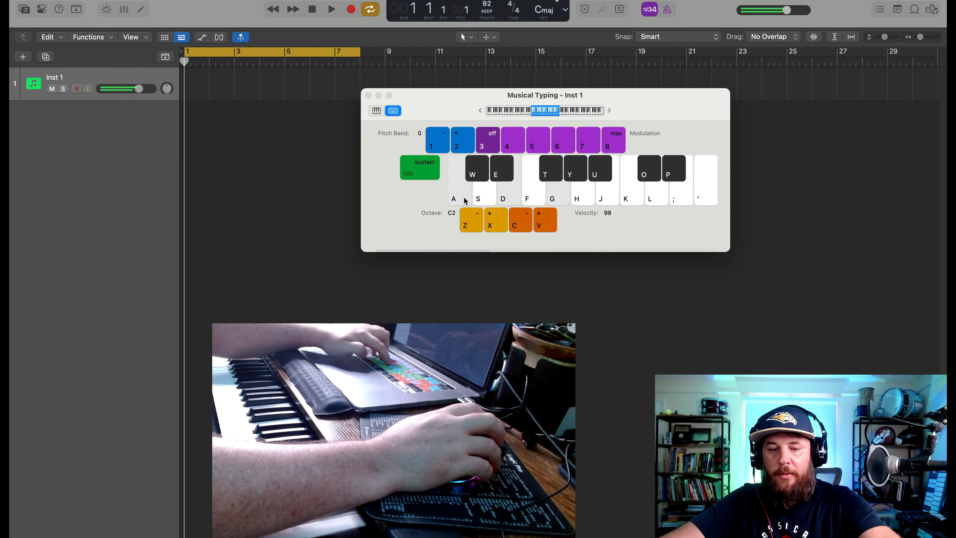
key("d")
key("a")
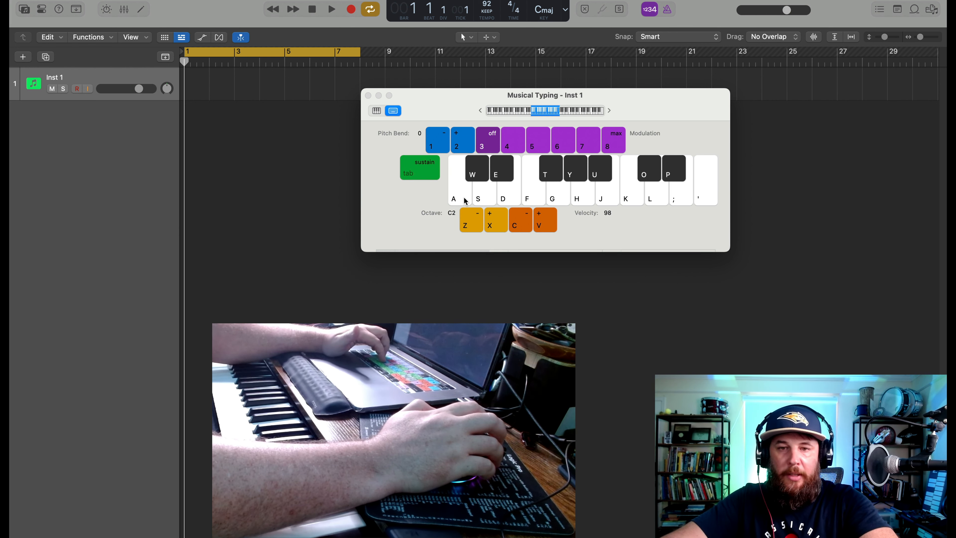
Try out a short melody with the notes C, D, E and F in Musical Typing without recording
key("a")
key("d")
key("f")
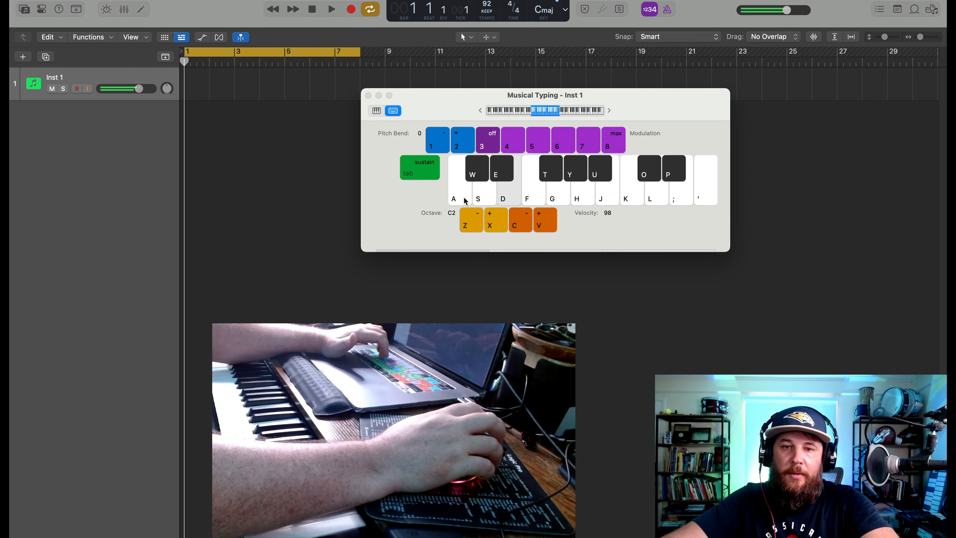
key("s")
key("a")
key("d")
key("s")
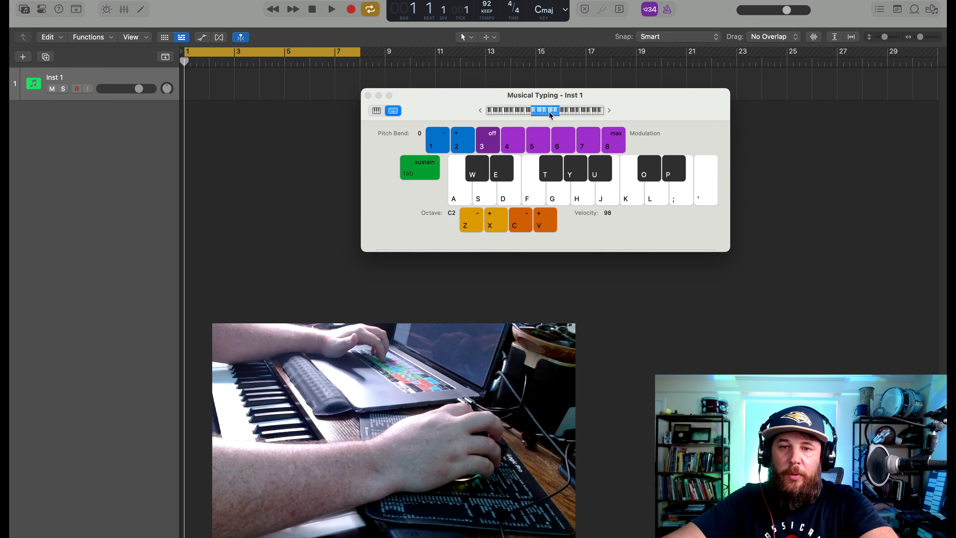
Lower the Musical Typing range to octave C1 and try out low notes with C, E and repeated F
mouse_move(550, 115)
left_mouse_down()
mouse_move(507, 114)
mouse_move(610, 114)
mouse_move(536, 114)
left_mouse_up()
key("a")
key("d")
key("f")
key("f")
key("f")
key("f")
key("f")
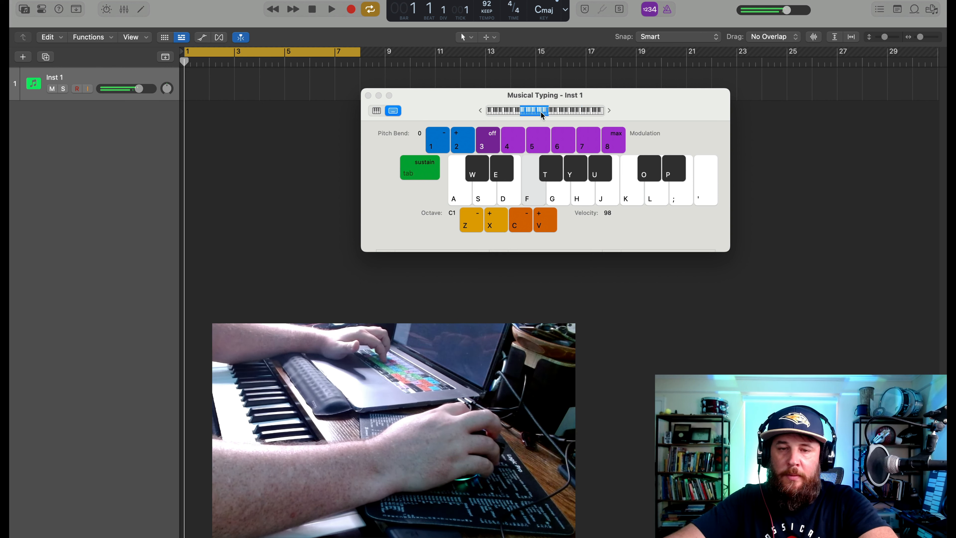
Switch from Musical Typing to the on-screen piano keyboard and audition several notes across its octaves
left_click(376, 111)
key("a")
key("a")
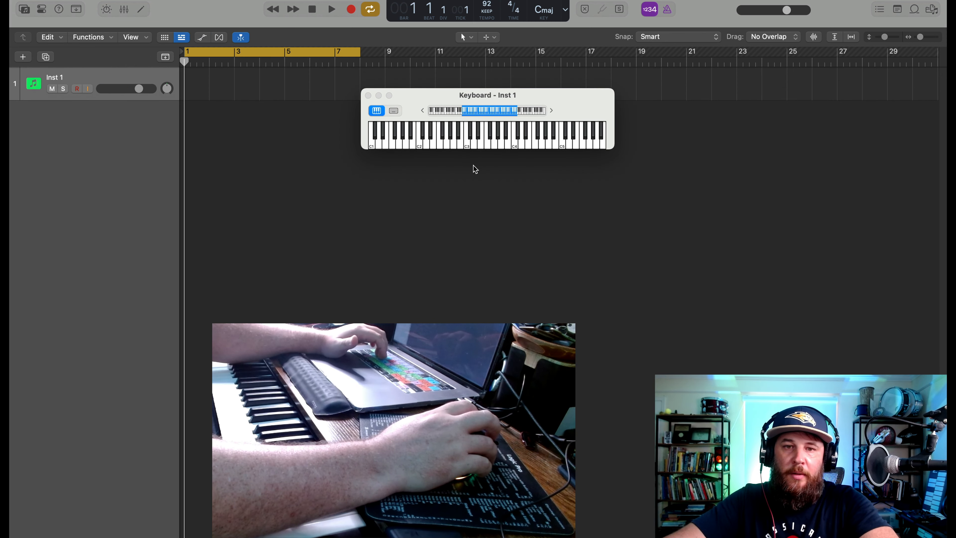
left_click(438, 145)
left_click(483, 145)
left_click(515, 143)
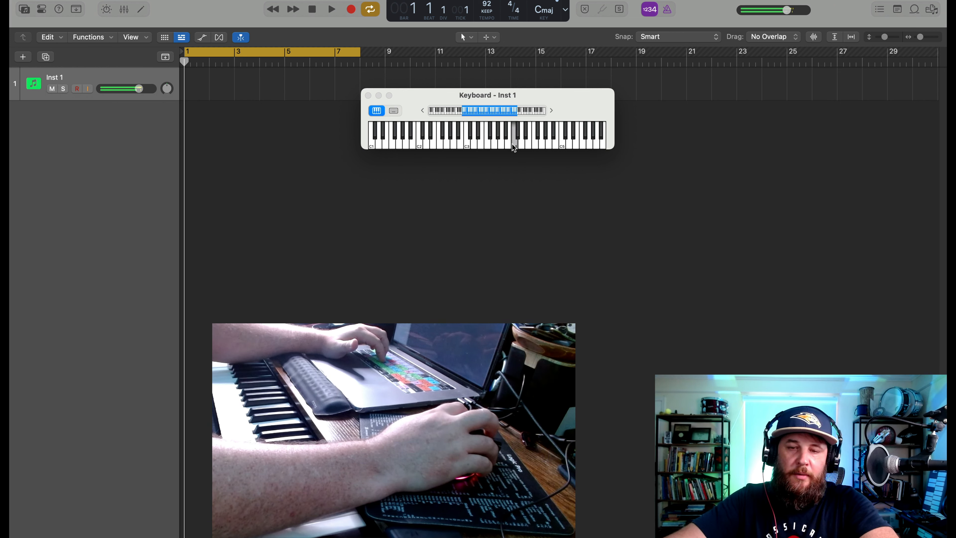
left_click(555, 144)
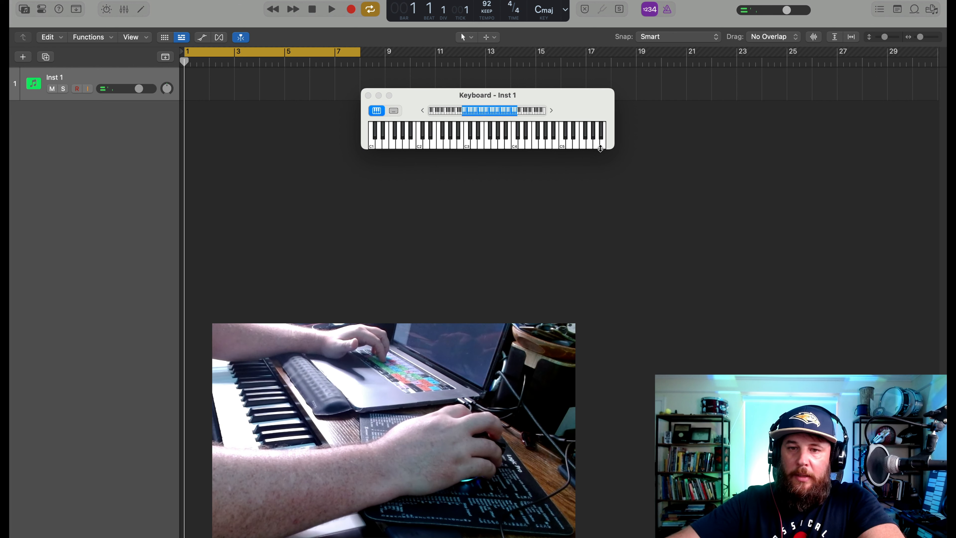
Enlarge the on-screen piano keyboard to span C1 to C4 and switch back to Musical Typing
left_click_drag(599, 149, 604, 216)
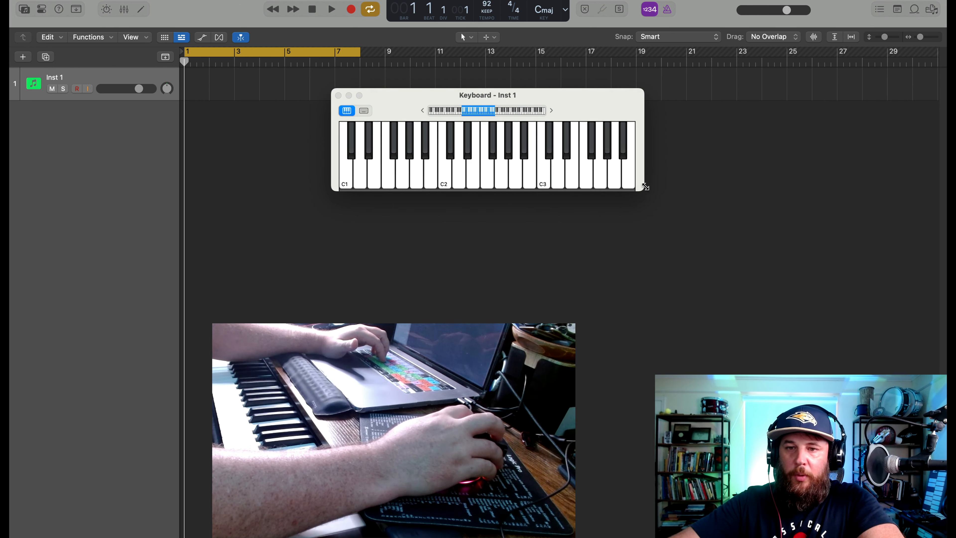
left_click_drag(645, 187, 817, 245)
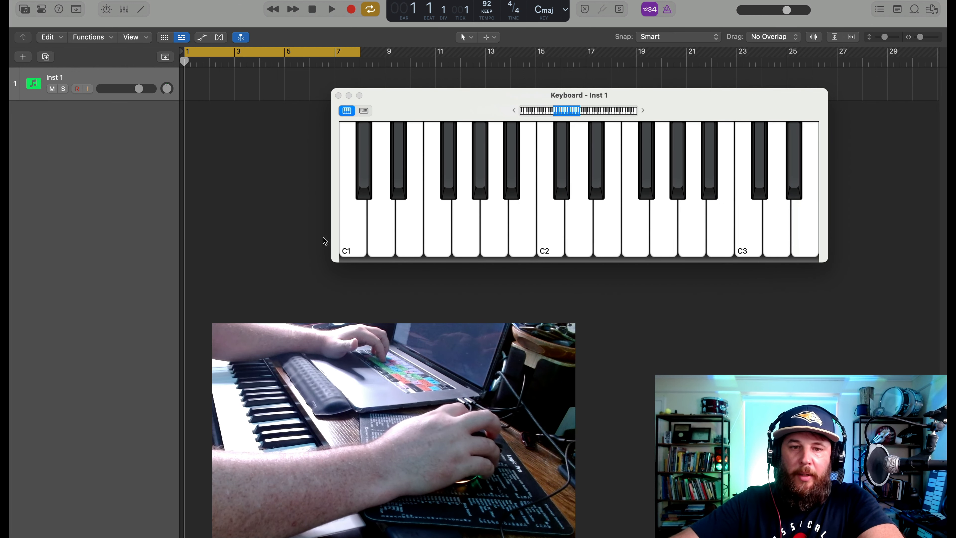
left_click_drag(331, 238, 184, 243)
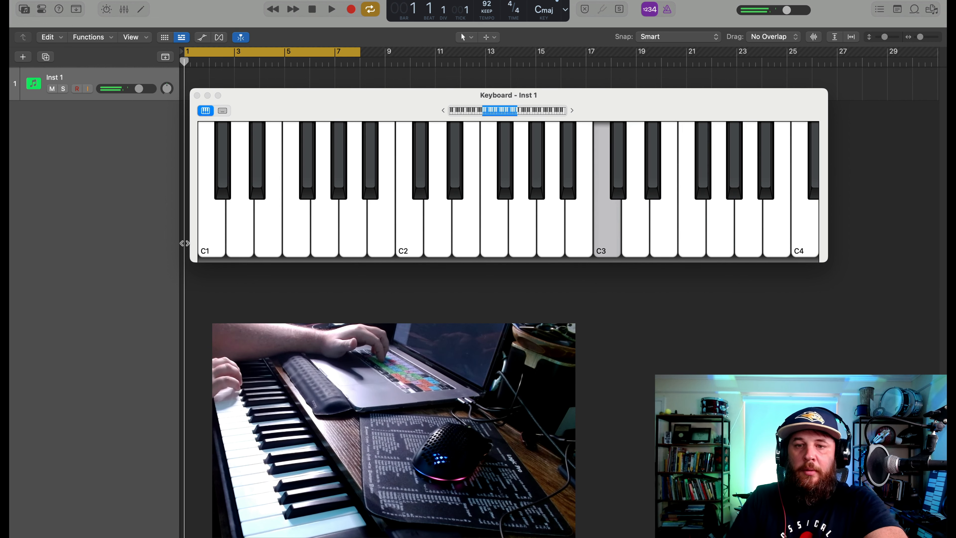
left_click(222, 111)
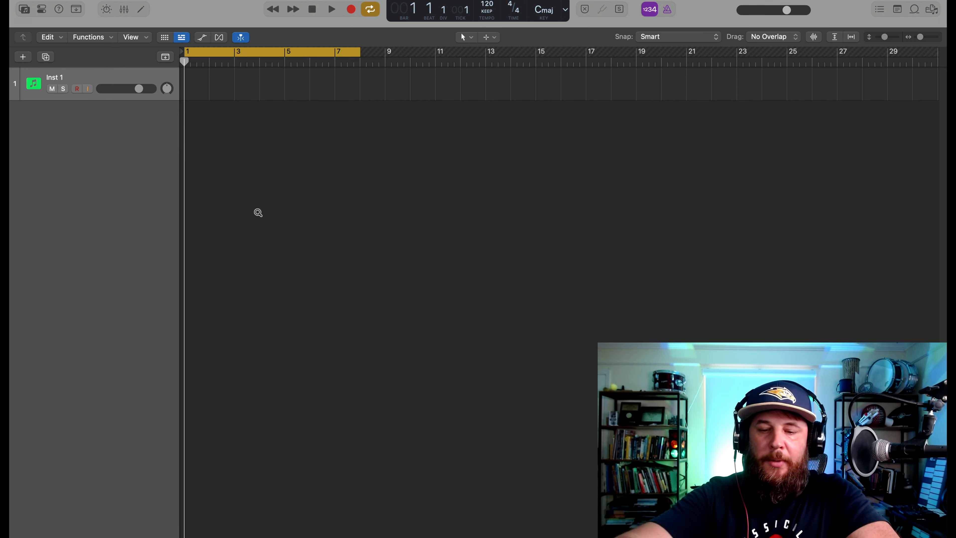
Open the Step Input Keyboard and enter one whole-note chord each in bars 1 and 2 of Inst 1 using chord mode
key("alt+super+k")
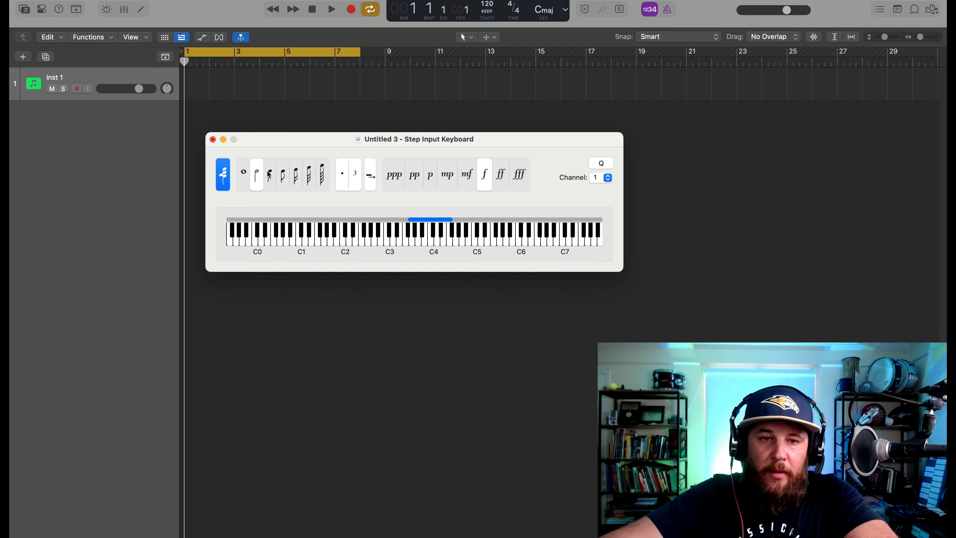
left_click(245, 180)
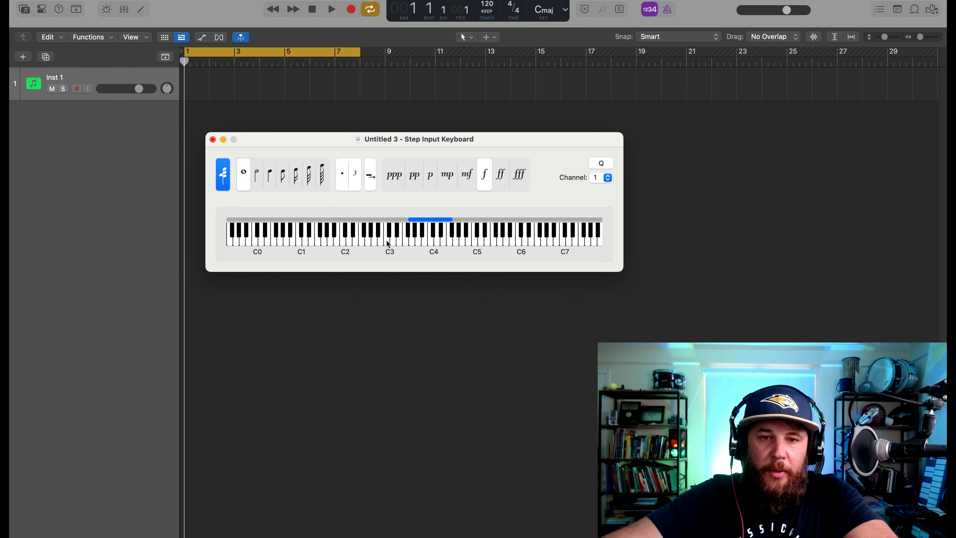
left_click(389, 244)
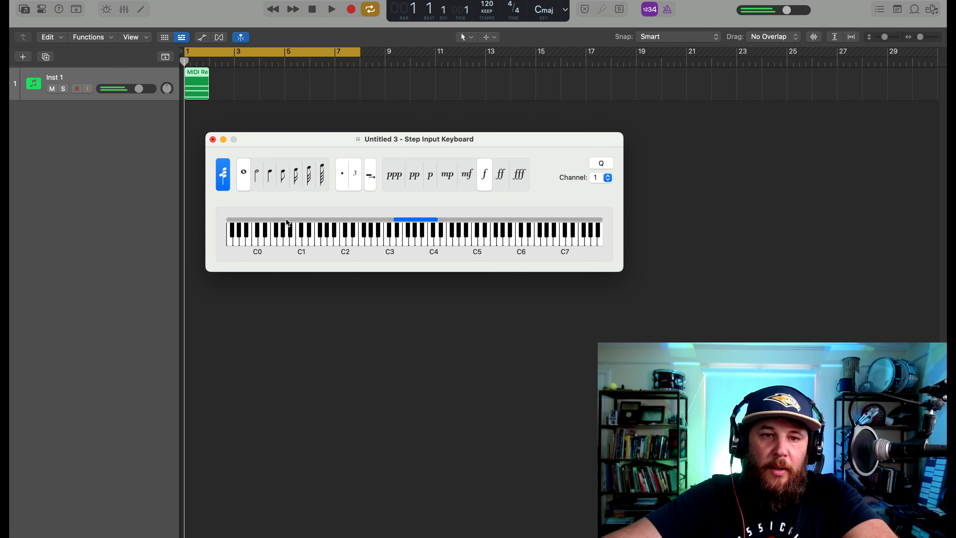
left_click(223, 179)
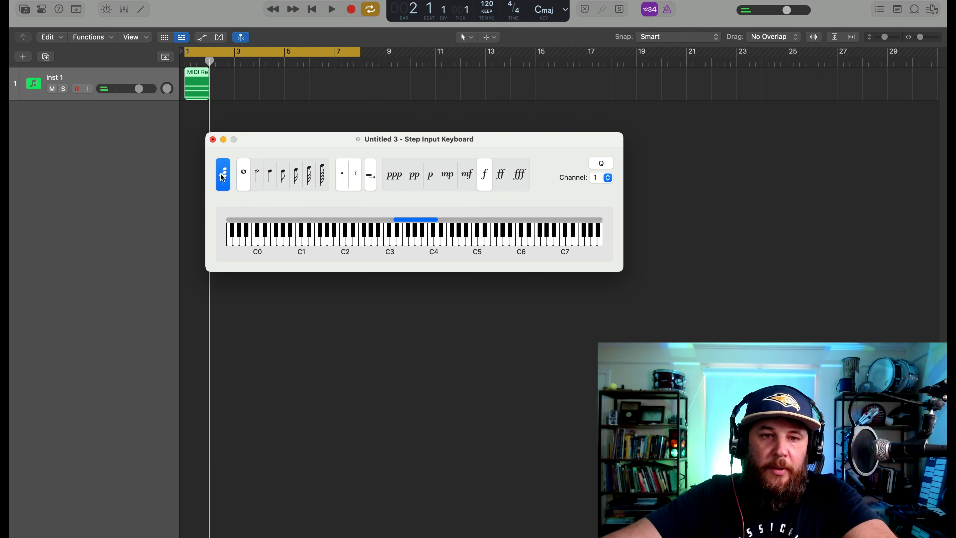
left_click(403, 245)
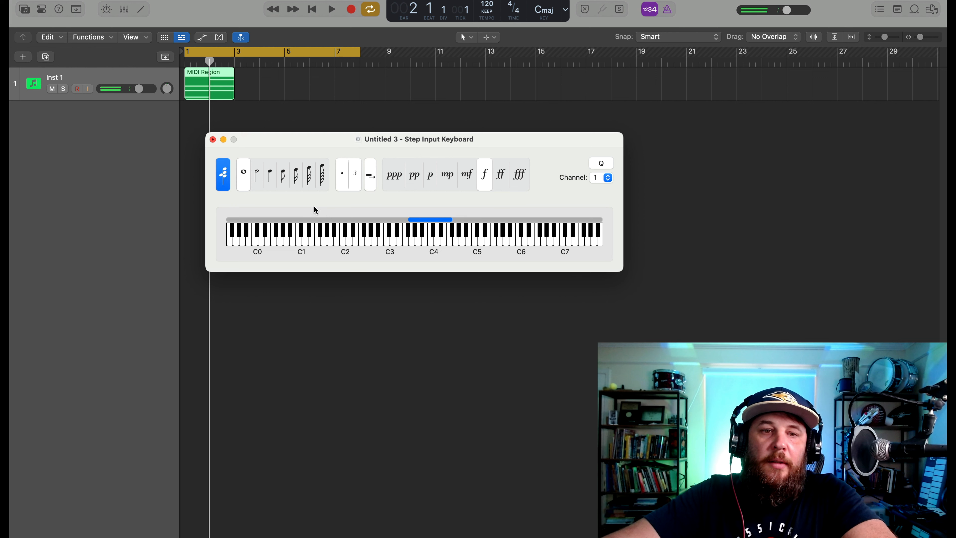
Turn off chord mode and enter a melody of single quarter notes through bars 3 and 4 of Inst 1
left_click(228, 174)
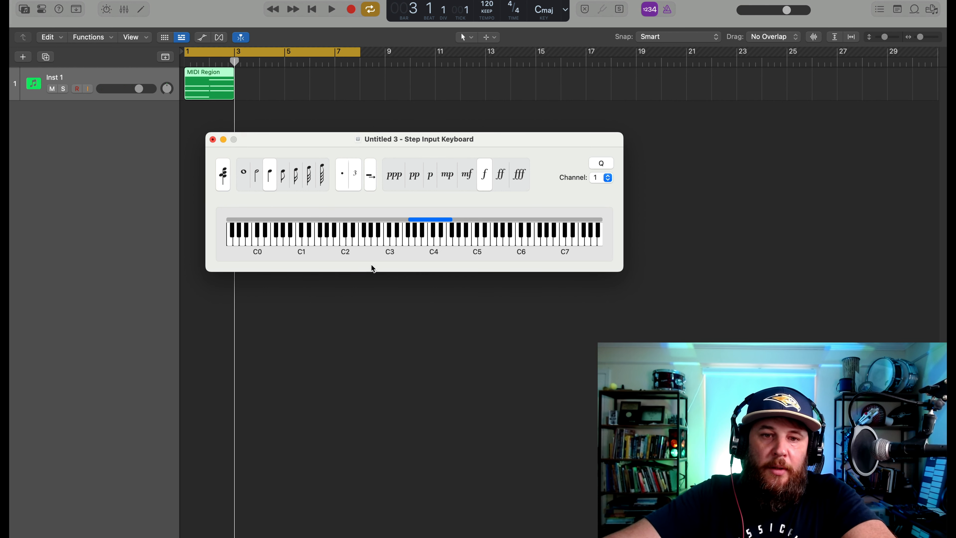
left_click(398, 247)
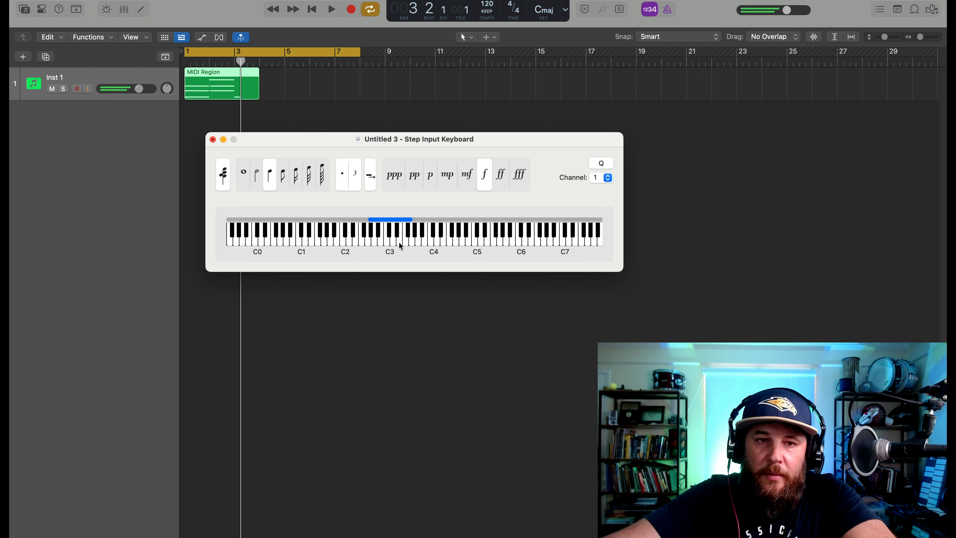
left_click(416, 247)
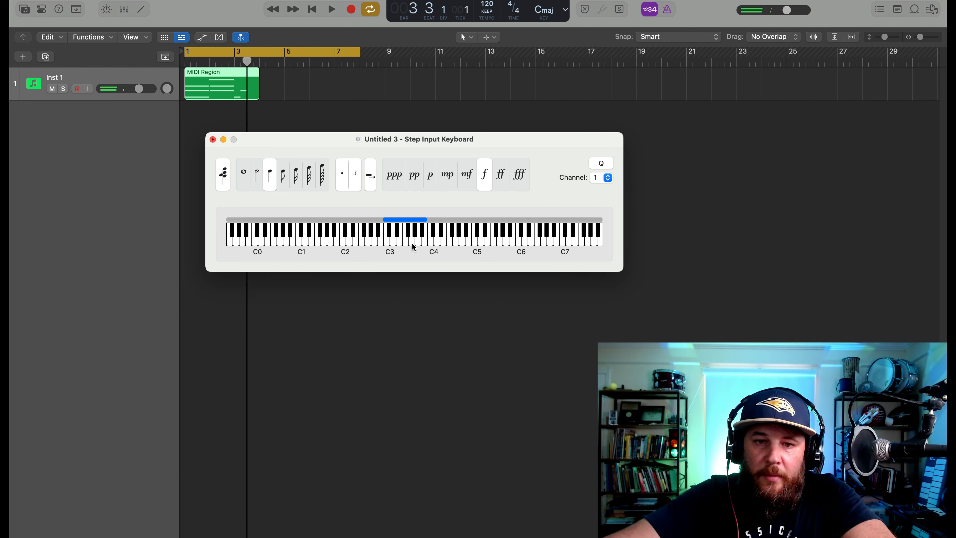
left_click(420, 246)
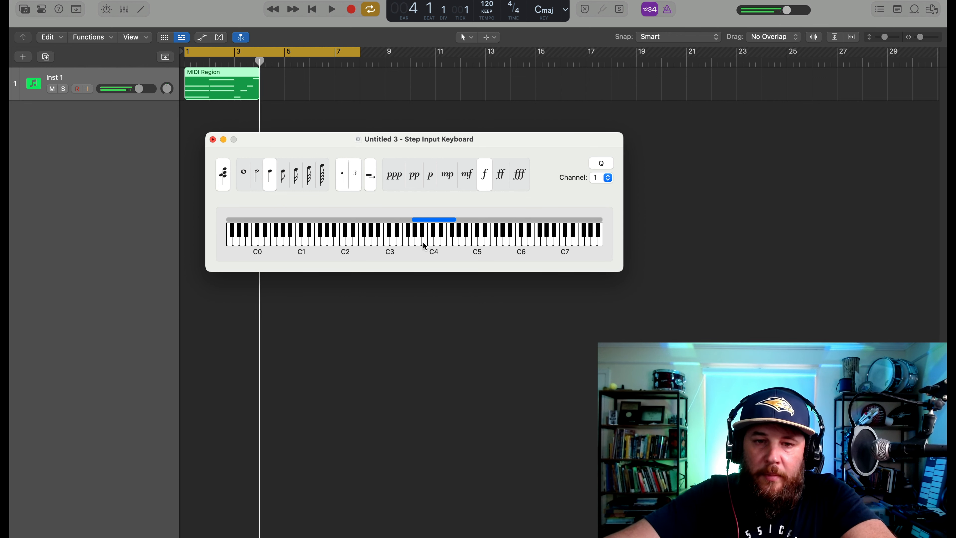
left_click(394, 246)
left_click(387, 243)
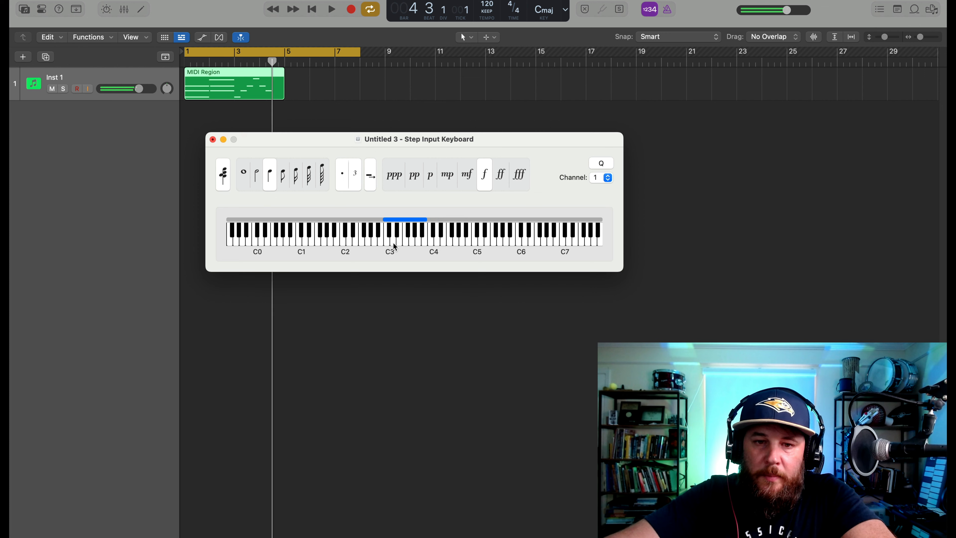
left_click(389, 246)
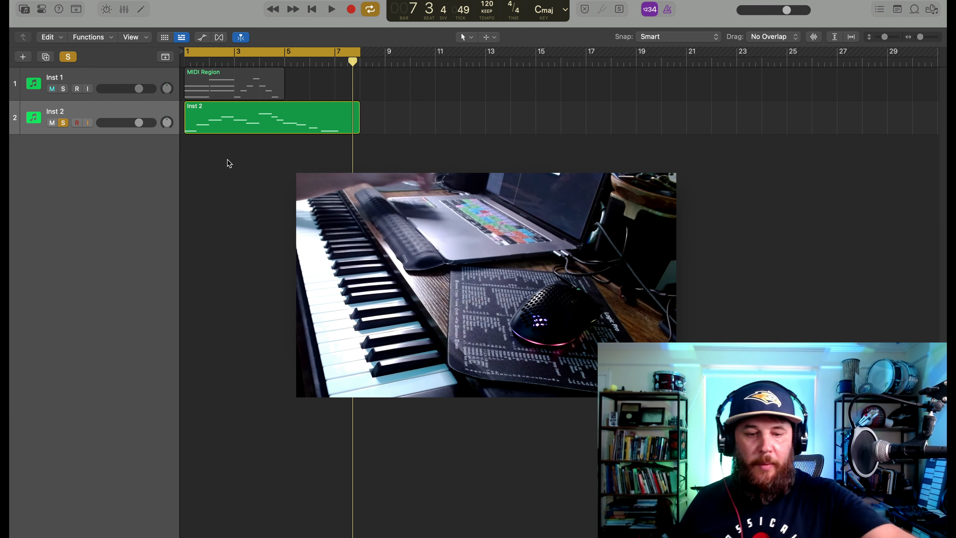
Duplicate the Inst 2 track with its settings and solo the new Inst 3 track
key("super+d")
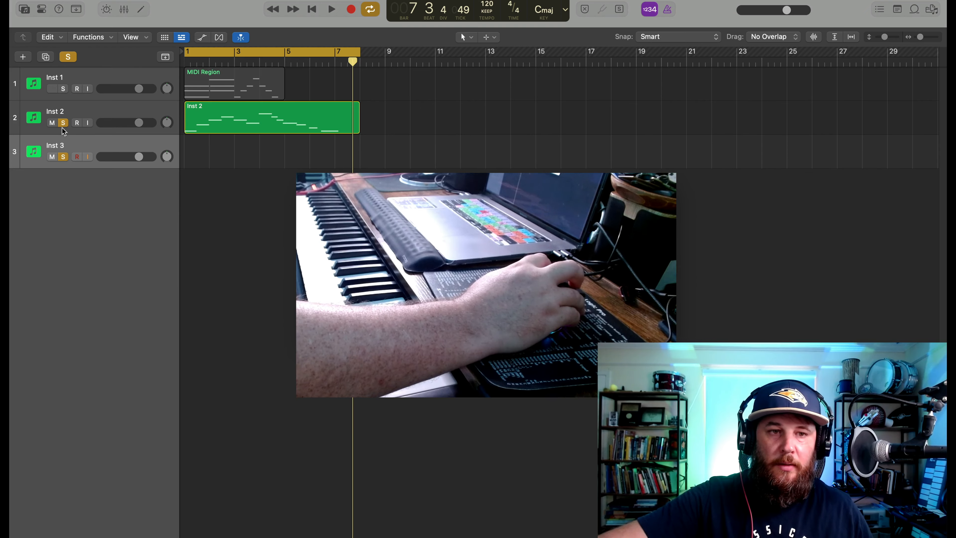
left_click(63, 125)
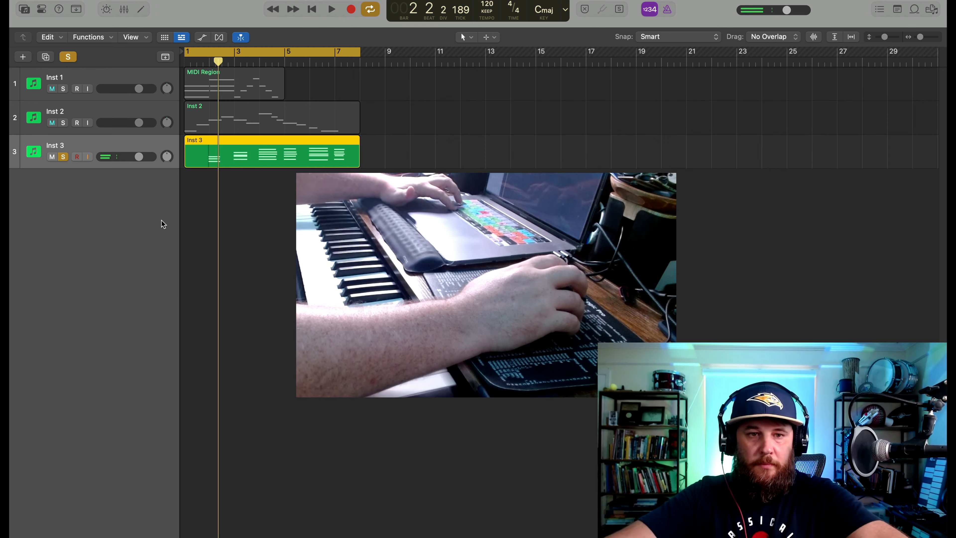
Undo the last change, return the playhead to bar 1 and extend the cycle area to end at bar 9
key("super+z")
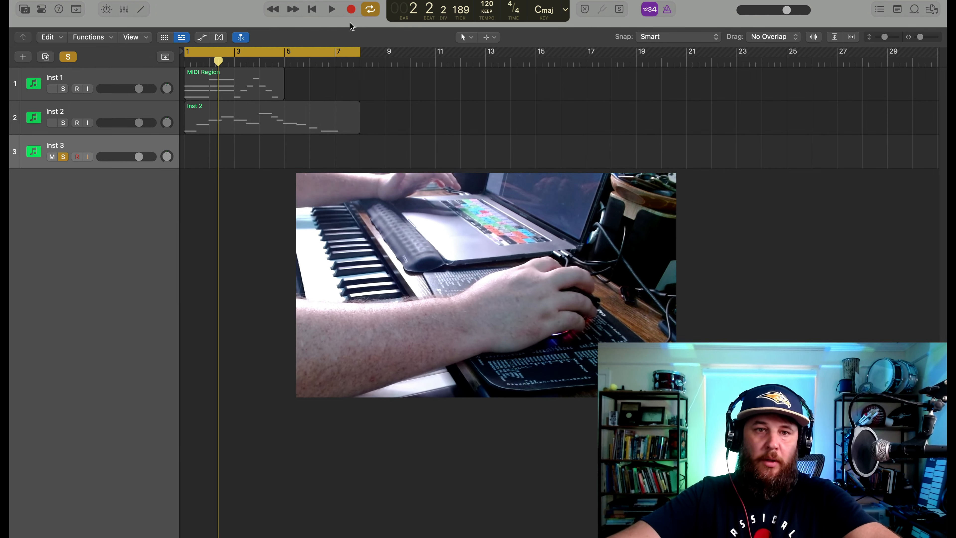
key("Return")
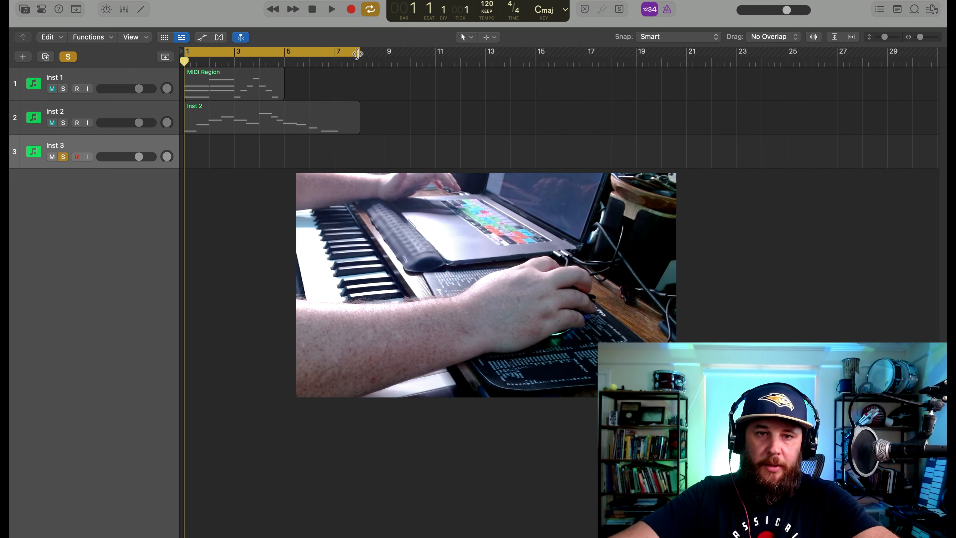
left_click_drag(358, 53, 385, 53)
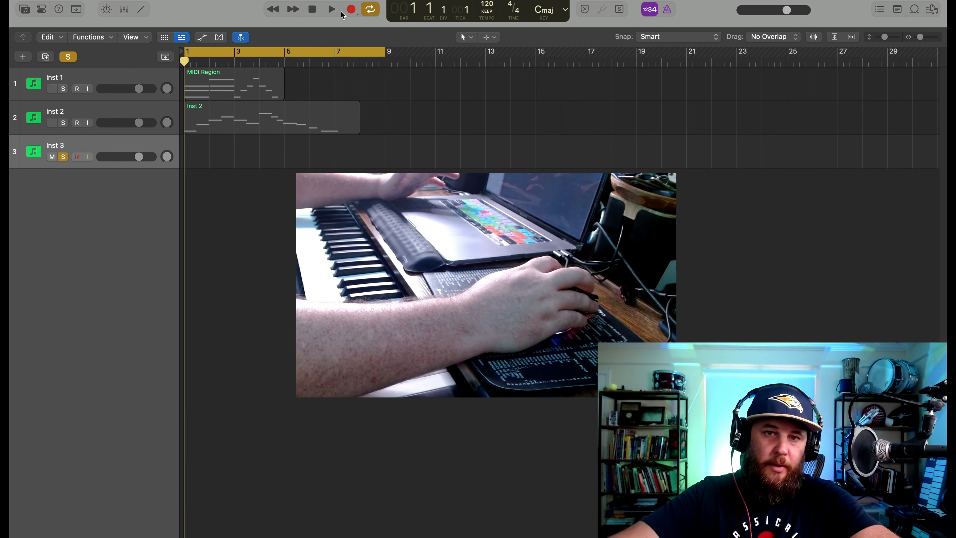
Try a chord recording on the Inst 3 track from bar 1 and delete the recorded region
left_click(350, 11)
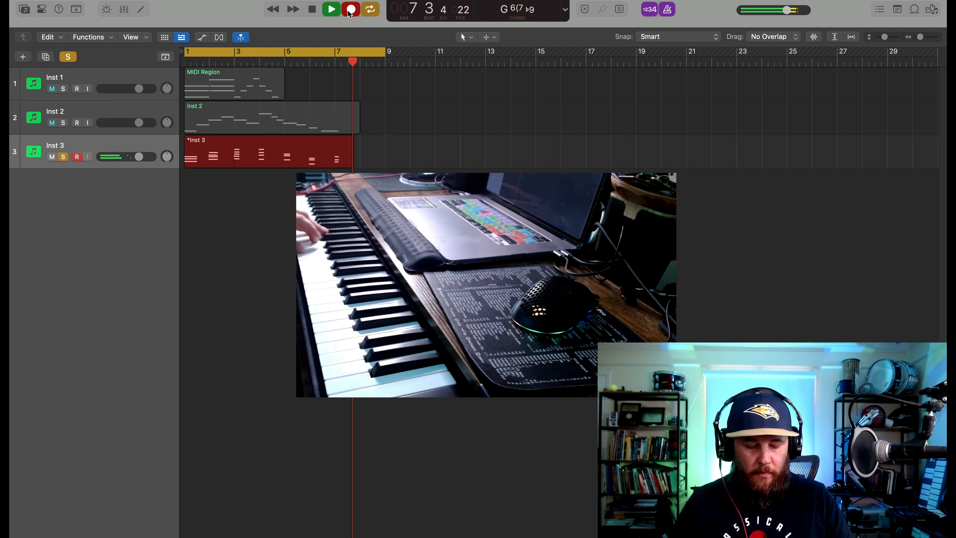
key("space")
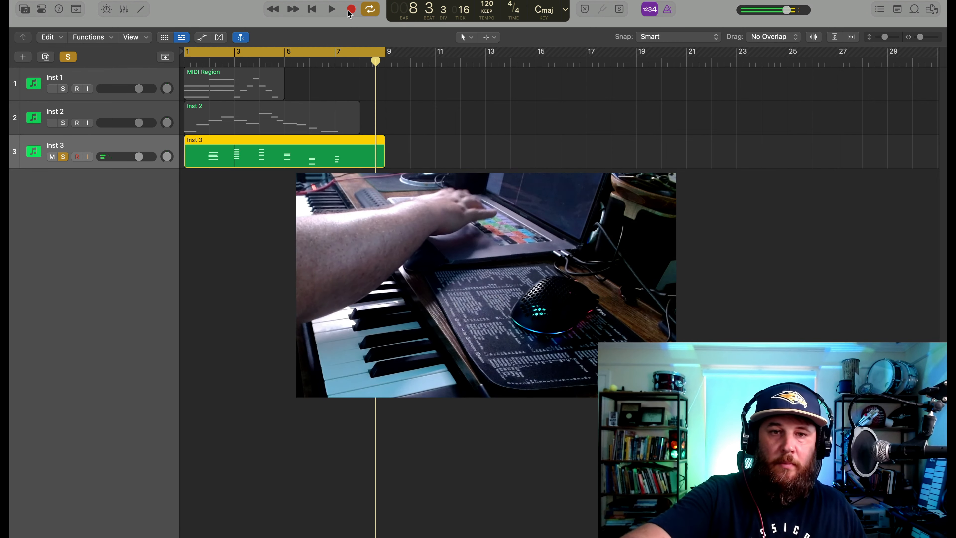
key("Delete")
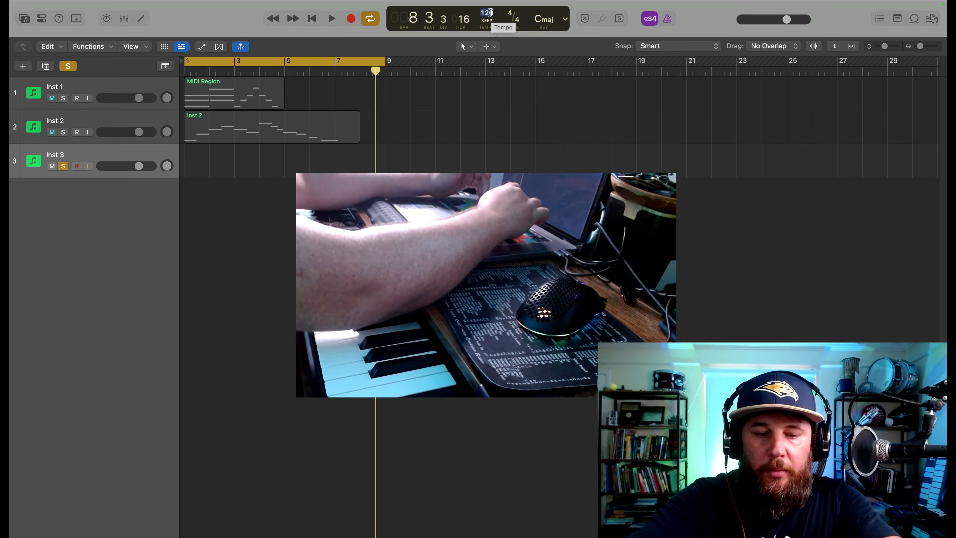
Set the project tempo to 92 and record chords on the Inst 3 track from bar 1 through the eight-bar cycle
type("92")
key("Return")
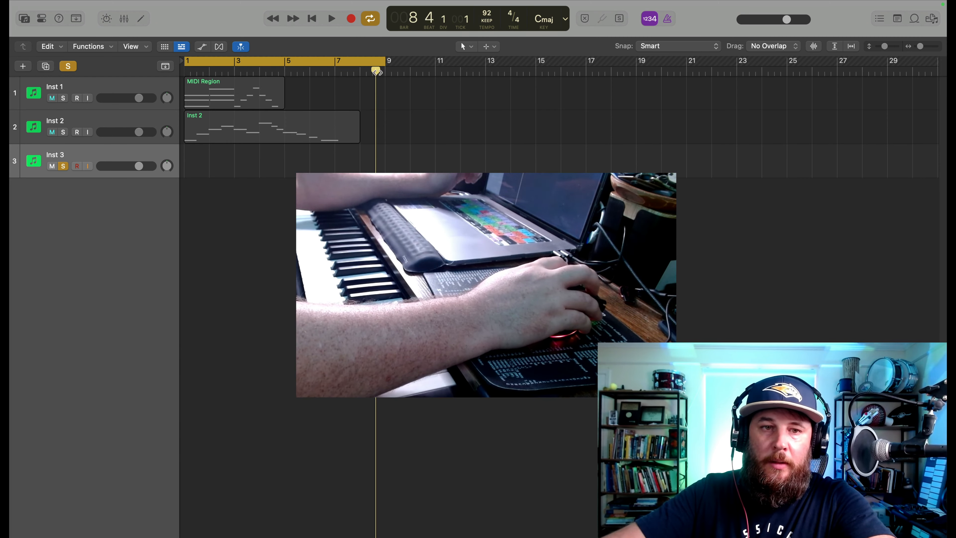
left_click_drag(375, 71, 178, 92)
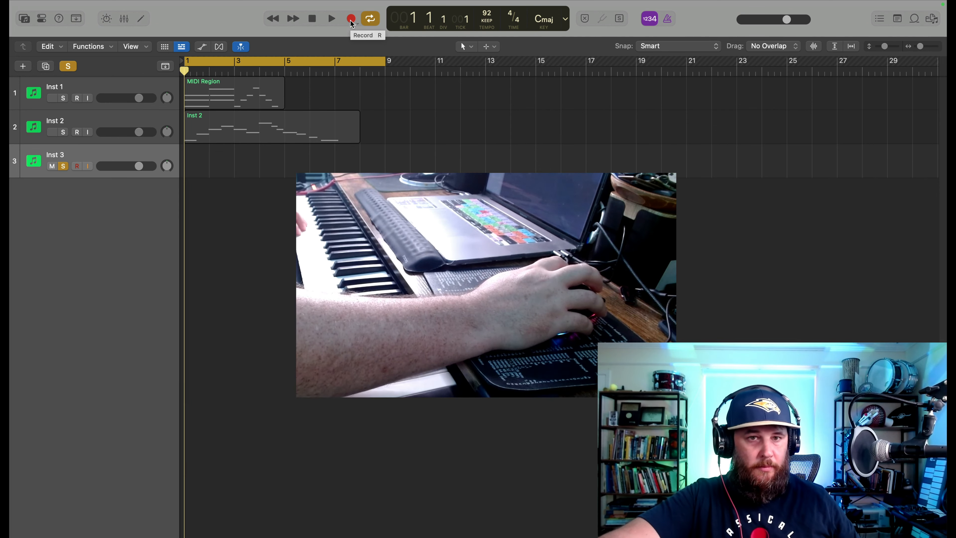
key("r")
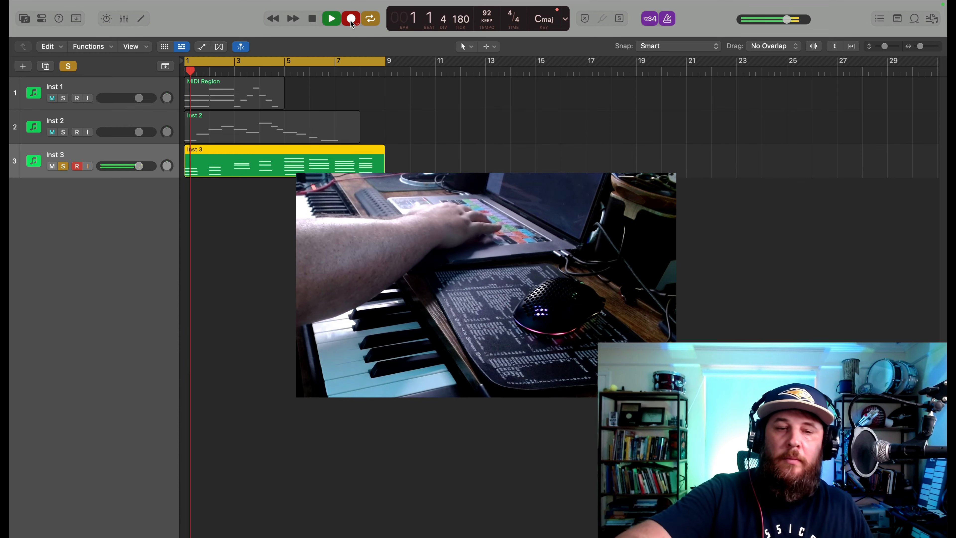
key("space")
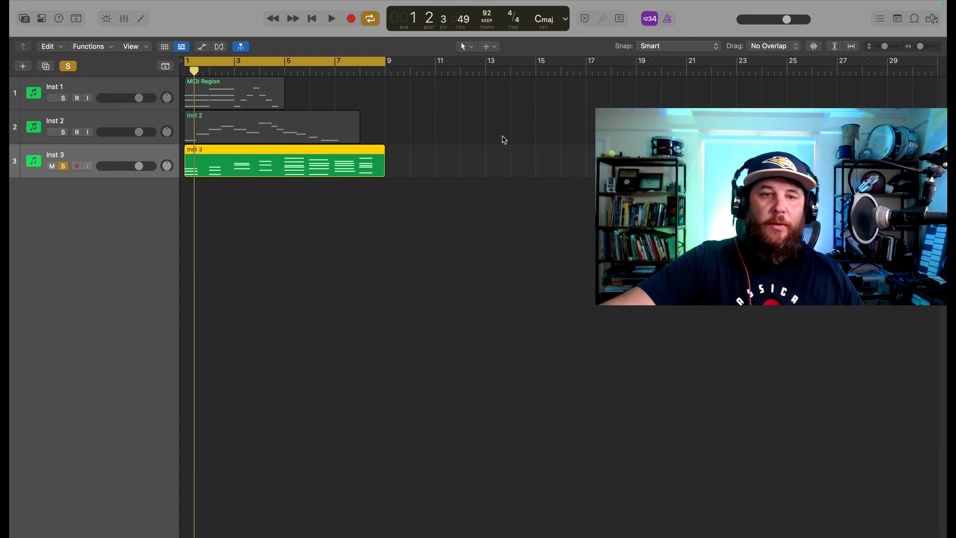
Open the recorded Inst 3 region in the Piano Roll and look through its notes
double_click(259, 176)
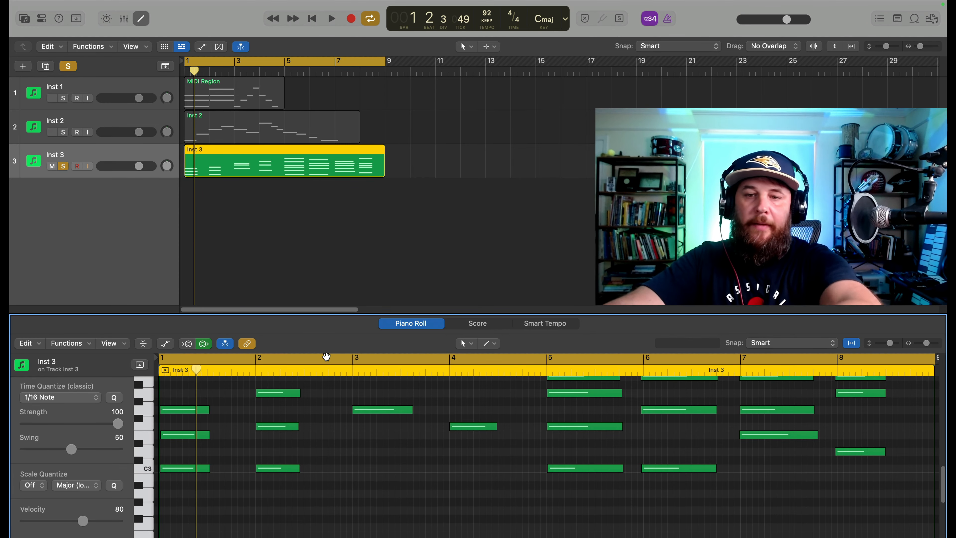
scroll(327, 523, "up", 6)
scroll(329, 519, "down", 5)
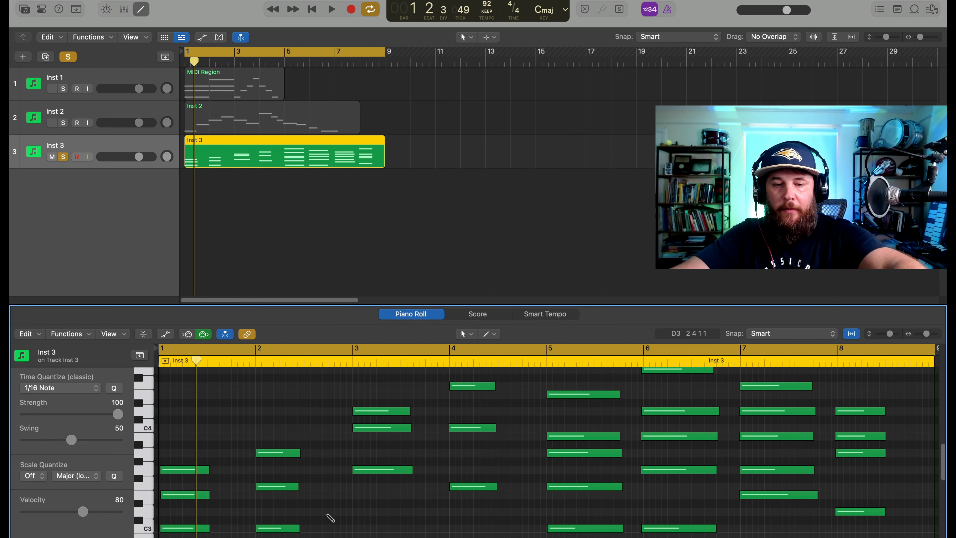
Open the Piano Roll in its own window, move it to the second display and make it full screen
key("super+4")
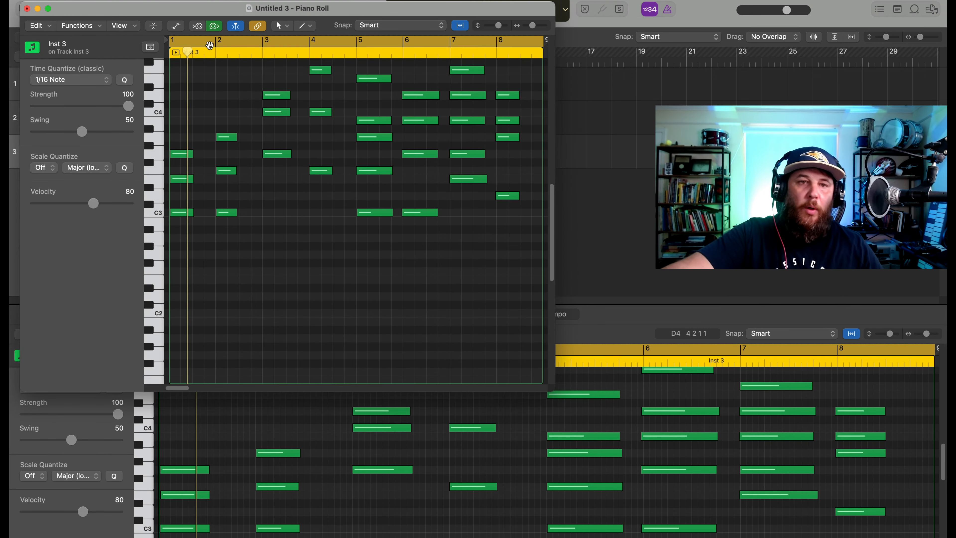
left_click_drag(289, 44, 220, 247)
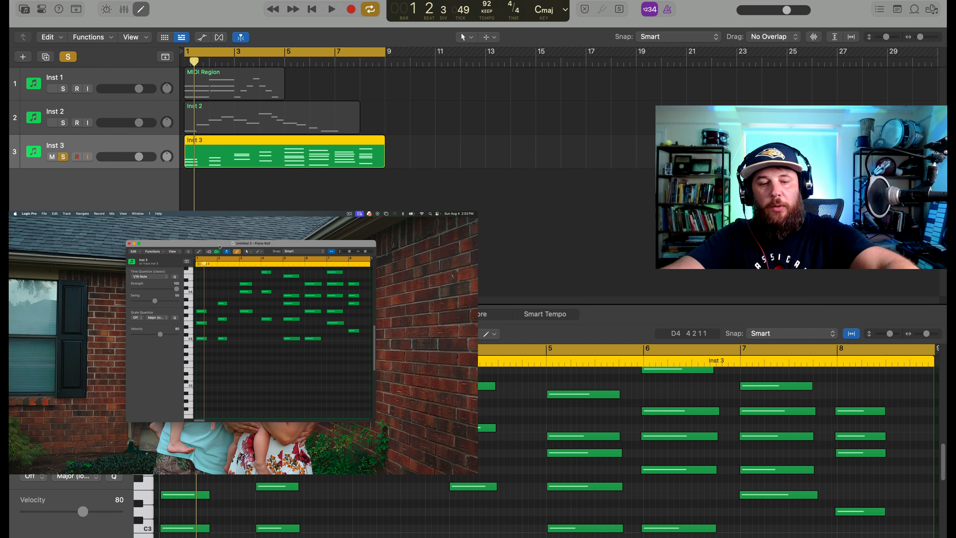
key("ctrl+super+f")
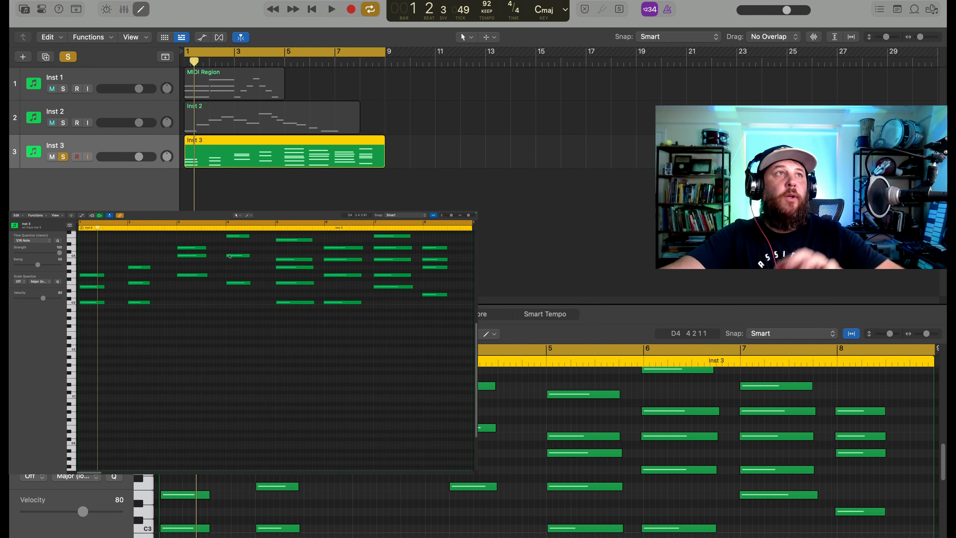